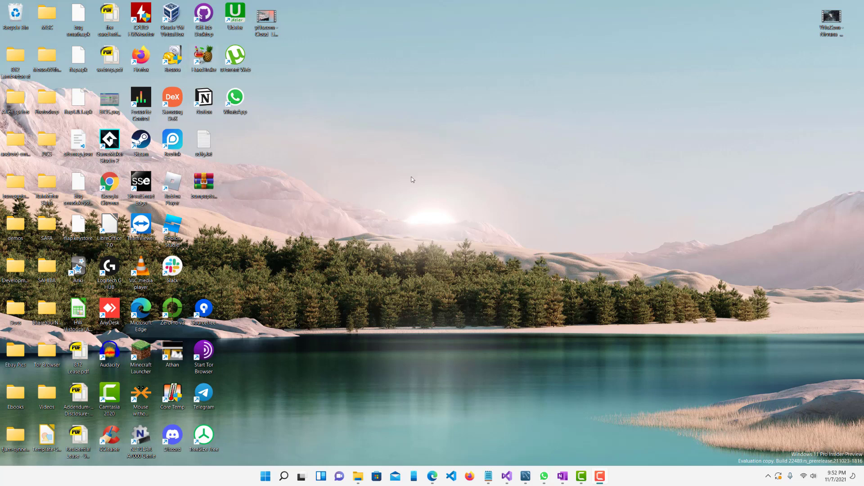
- Launch HandBrake from the Start menu and dismiss the source selection panel
{"action": "key", "text": "y"}
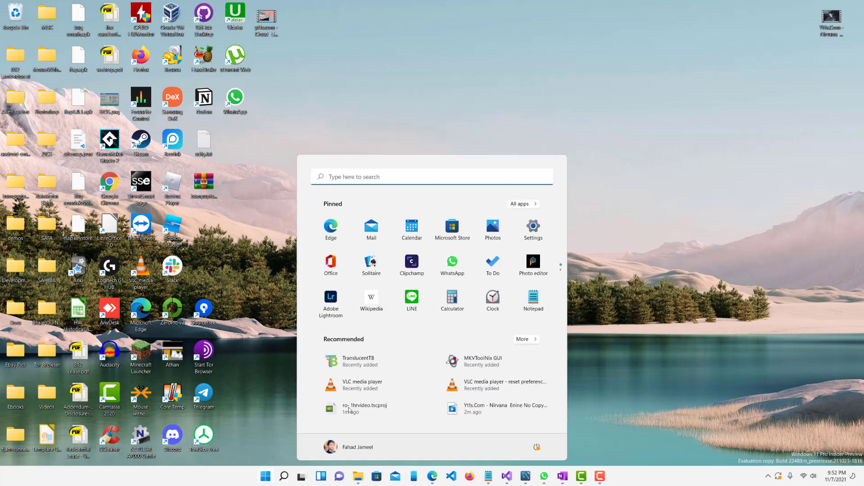
{"action": "left_click", "coordinate": [266, 476]}
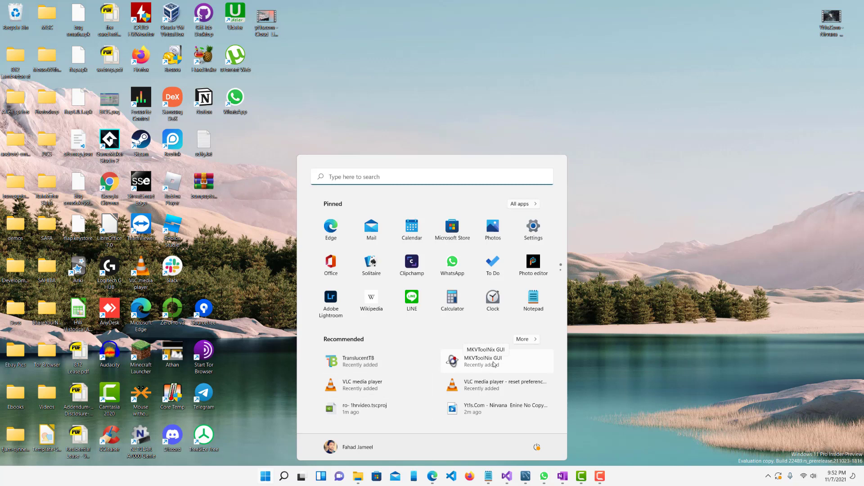
{"action": "left_click", "coordinate": [494, 365]}
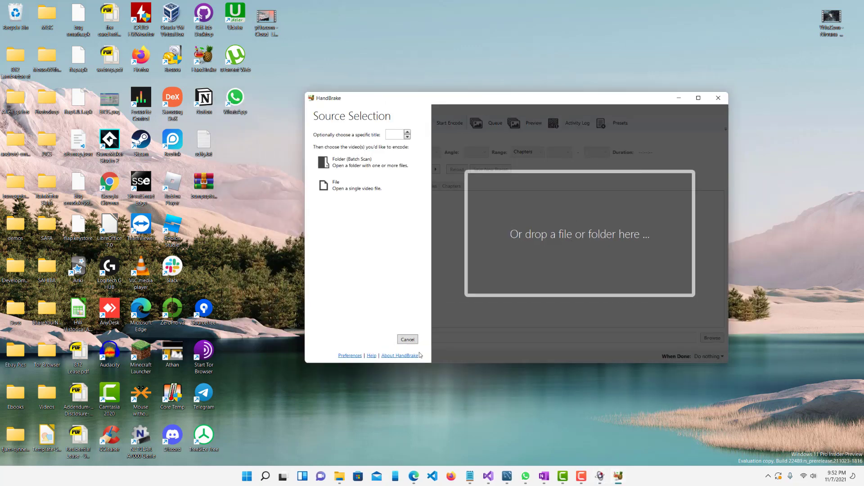
{"action": "left_click", "coordinate": [409, 340]}
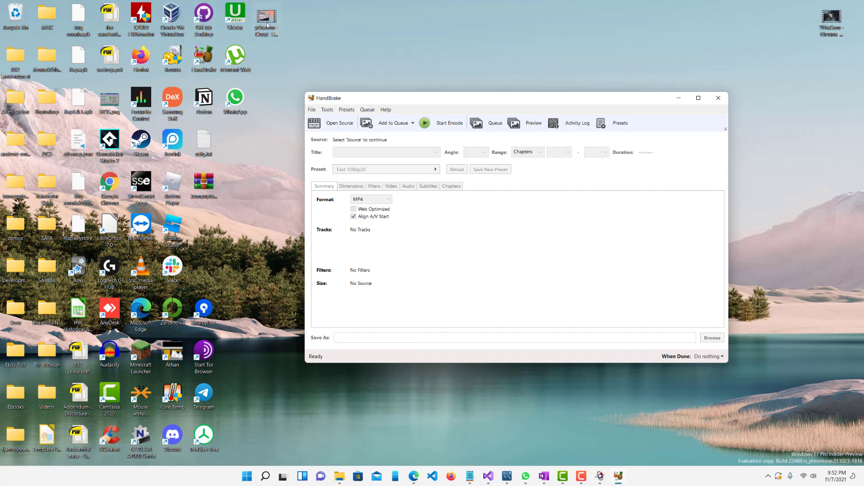
- Move the music video icon to the top of the desktop and check its properties: length 2:33, 30.9 MB
{"action": "left_click_drag", "start_coordinate": [267, 24], "coordinate": [559, 39]}
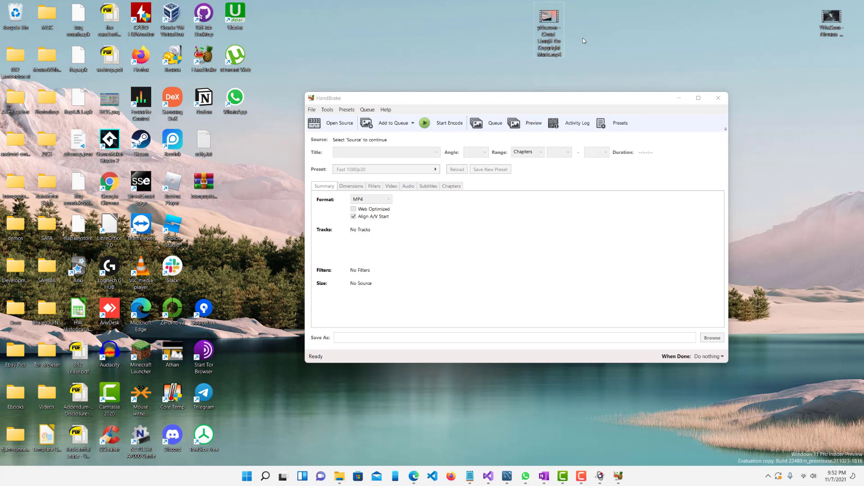
{"action": "key", "text": "Menu"}
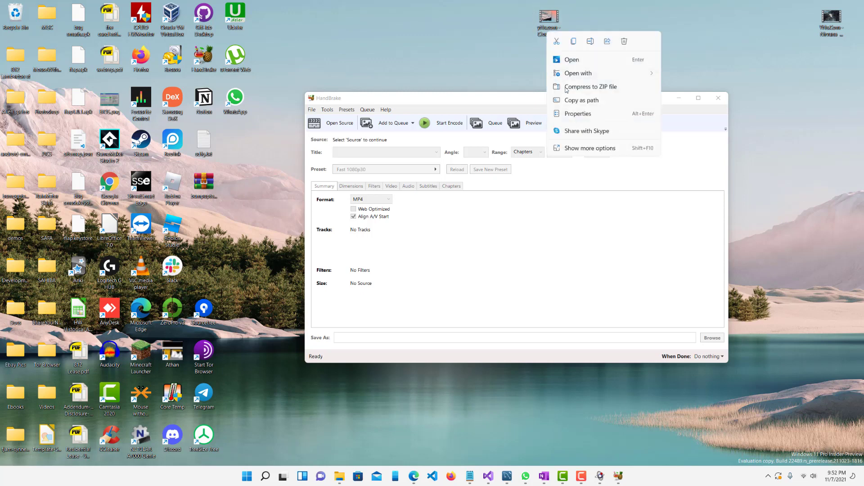
{"action": "left_click", "coordinate": [582, 113]}
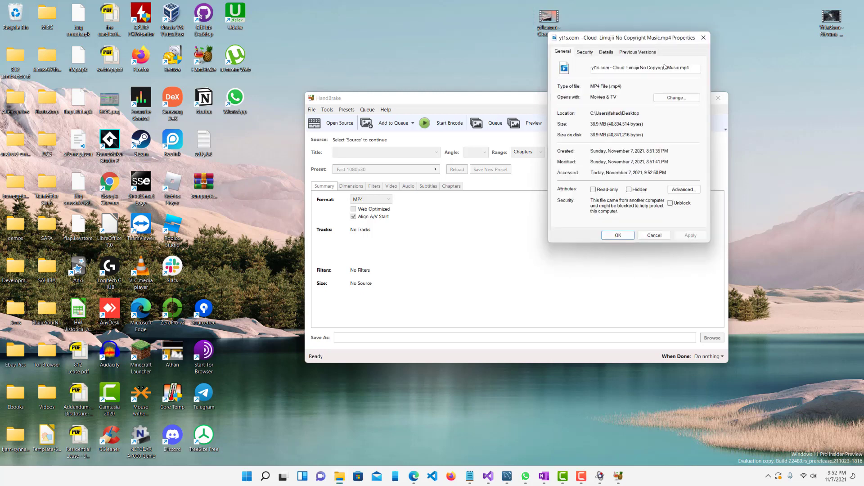
{"action": "left_click", "coordinate": [605, 52]}
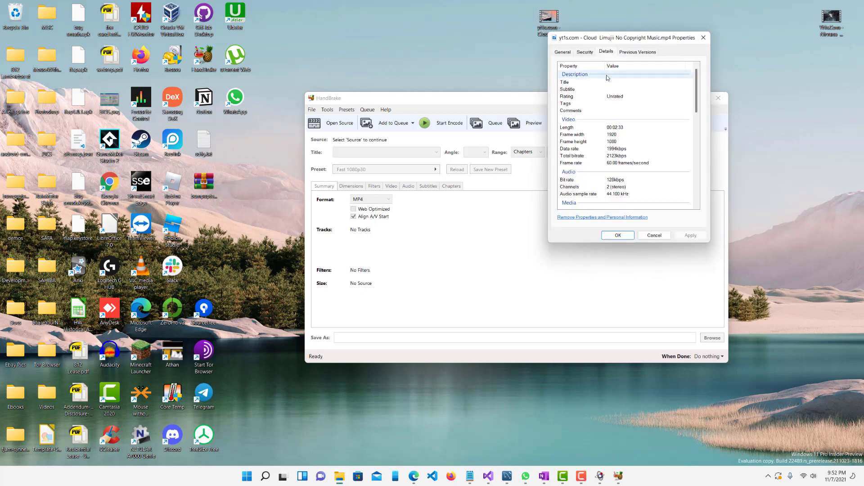
{"action": "left_click", "coordinate": [617, 130]}
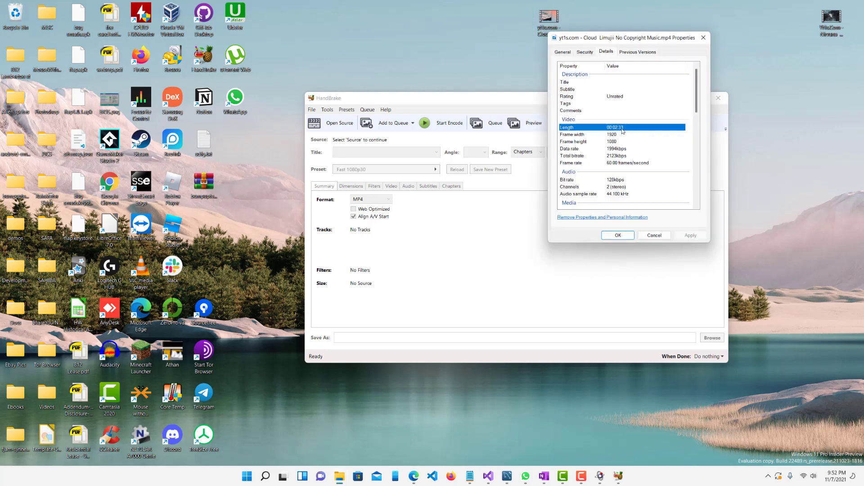
{"action": "left_click", "coordinate": [569, 53]}
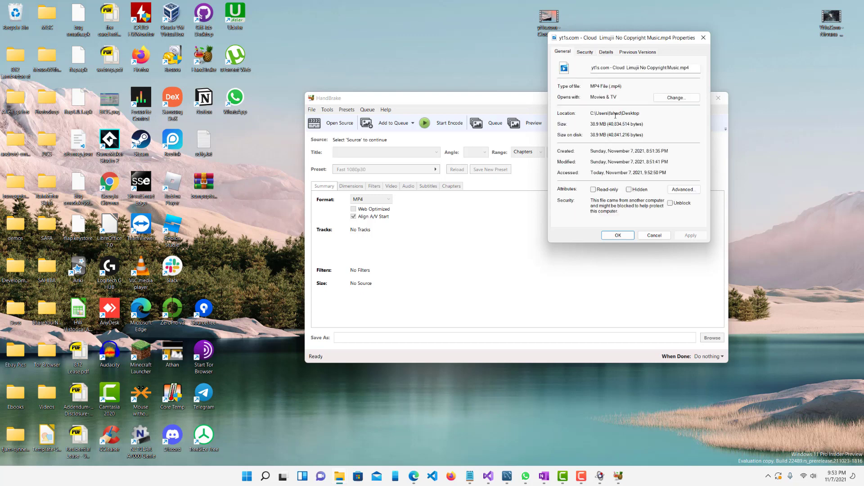
{"action": "double_click", "coordinate": [594, 124]}
{"action": "left_click", "coordinate": [600, 124]}
{"action": "left_click", "coordinate": [655, 235]}
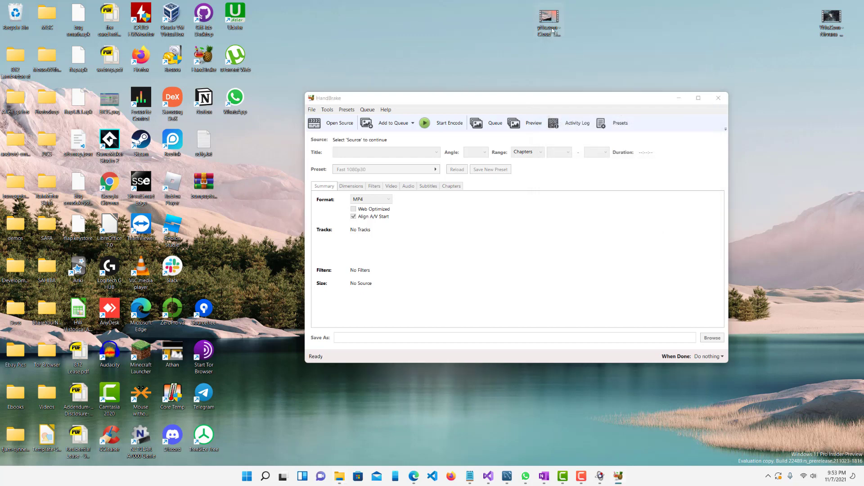
- Load the Cloud Limuji music video into HandBrake and set the output dimensions to 1280×720
{"action": "left_click_drag", "start_coordinate": [552, 240], "coordinate": [551, 237]}
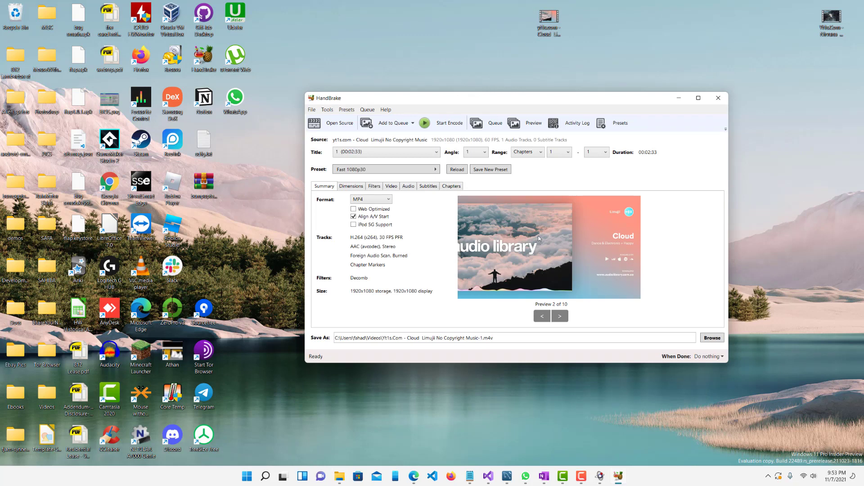
{"action": "left_click", "coordinate": [391, 187]}
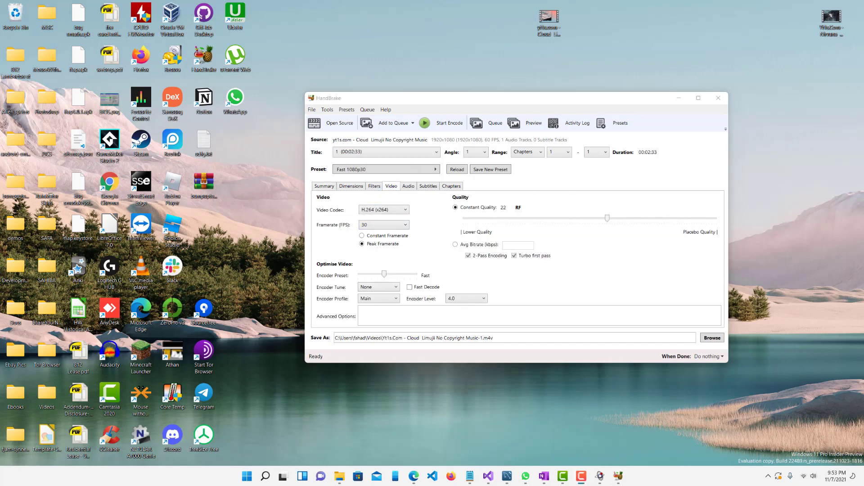
{"action": "left_click", "coordinate": [351, 187]}
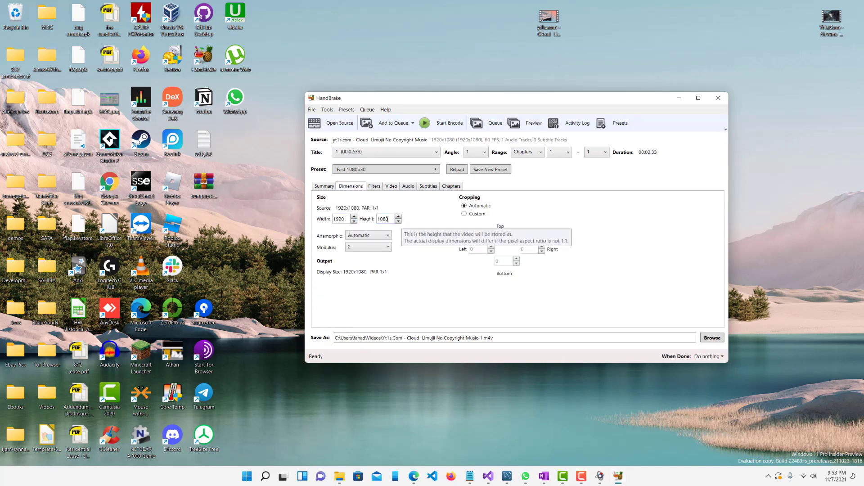
{"action": "double_click", "coordinate": [344, 219]}
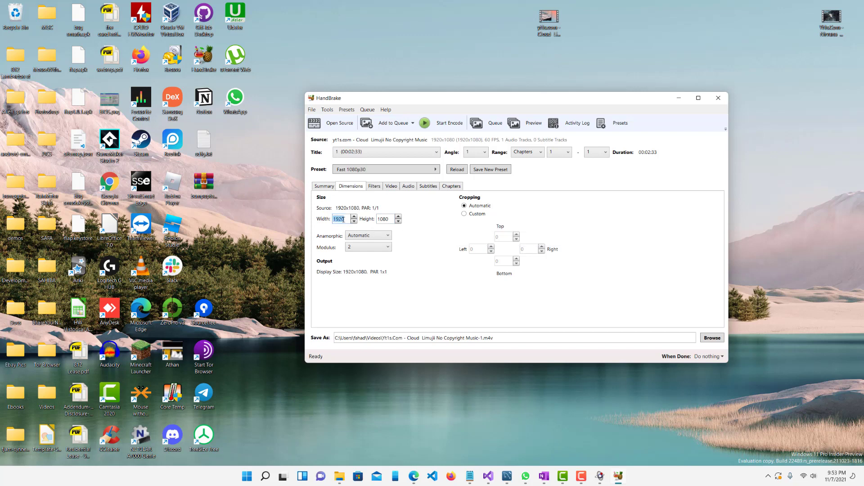
{"action": "type", "text": "1280"}
{"action": "key", "text": "Delete"}
{"action": "key", "text": "Delete"}
{"action": "key", "text": "Delete"}
{"action": "key", "text": "Delete"}
{"action": "type", "text": "720"}
- Set the framerate to 25 fps and lower constant quality from RF 22 to RF 30
{"action": "left_click", "coordinate": [388, 186]}
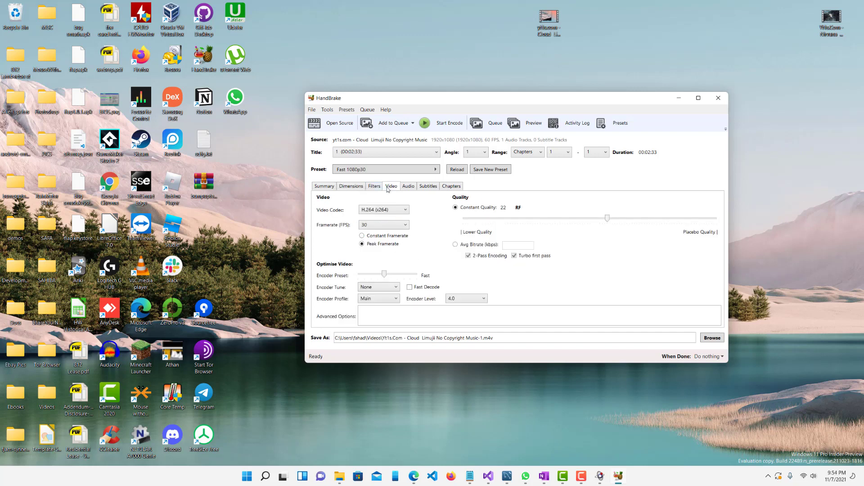
{"action": "left_click", "coordinate": [396, 227]}
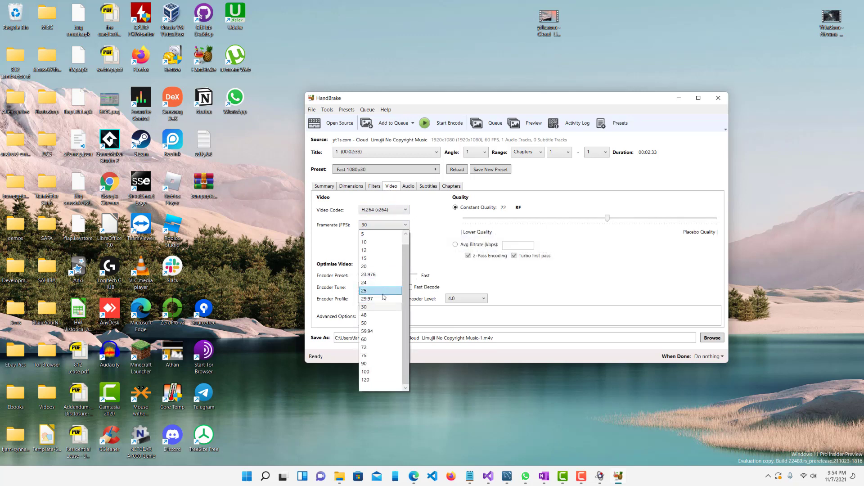
{"action": "left_click", "coordinate": [384, 291]}
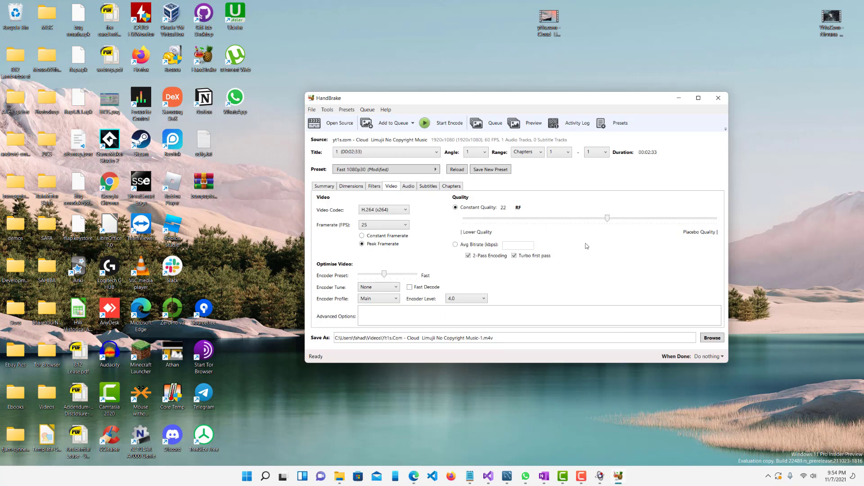
{"action": "mouse_move", "coordinate": [567, 220]}
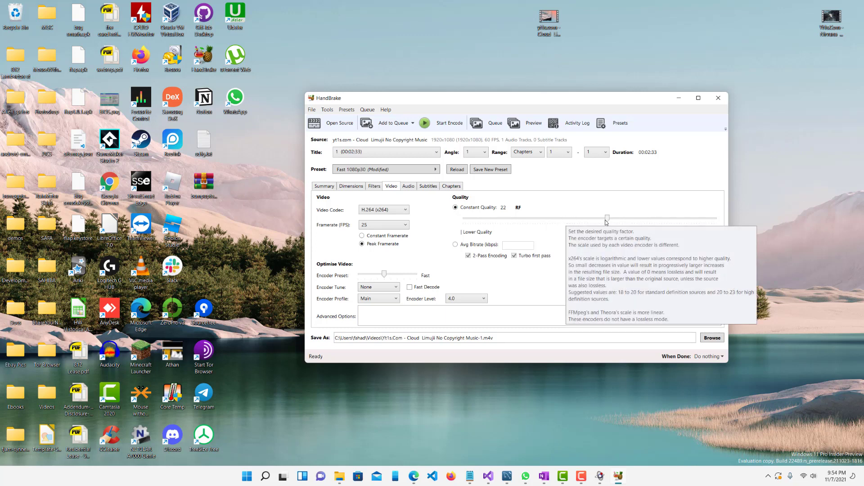
{"action": "left_click_drag", "start_coordinate": [606, 221], "coordinate": [569, 224]}
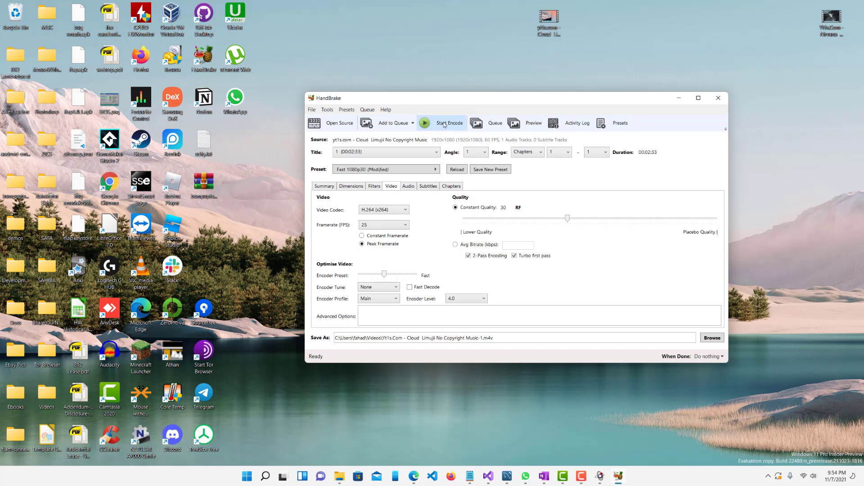
- Start the encode and place HandBrake beside the Videos folder, which shows the new 7.20 MB m4v
{"action": "left_click_drag", "start_coordinate": [452, 98], "coordinate": [440, 93]}
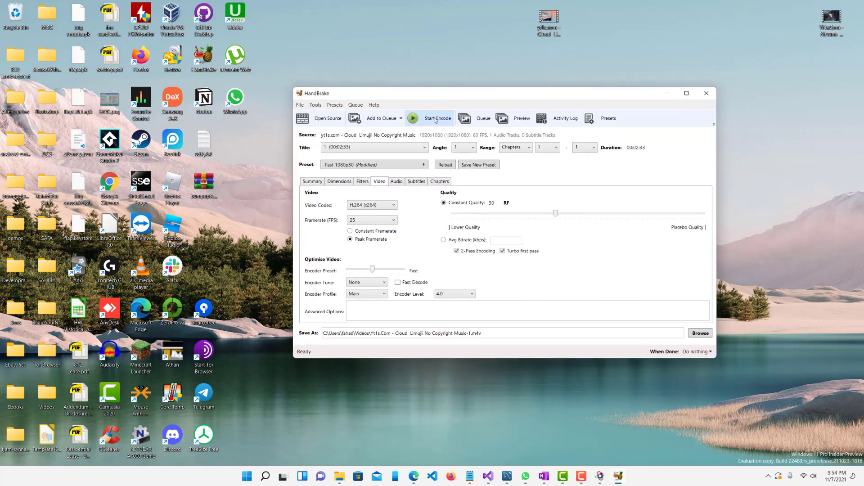
{"action": "left_click", "coordinate": [435, 120]}
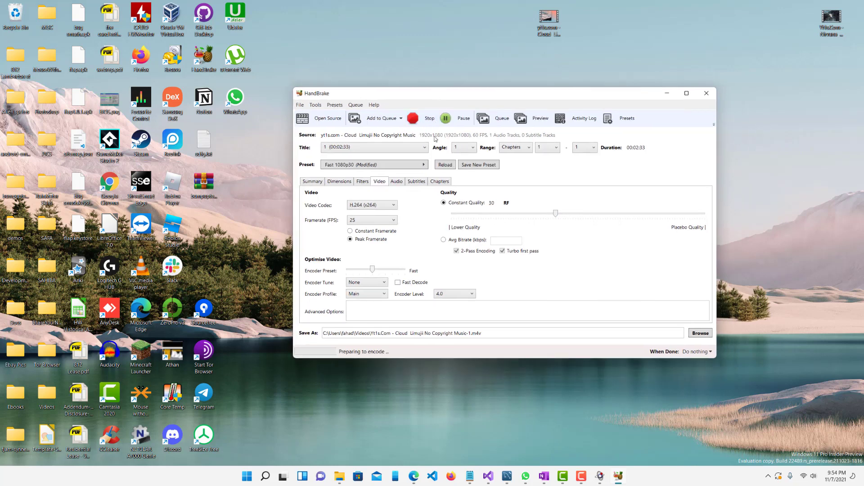
{"action": "left_click", "coordinate": [340, 476]}
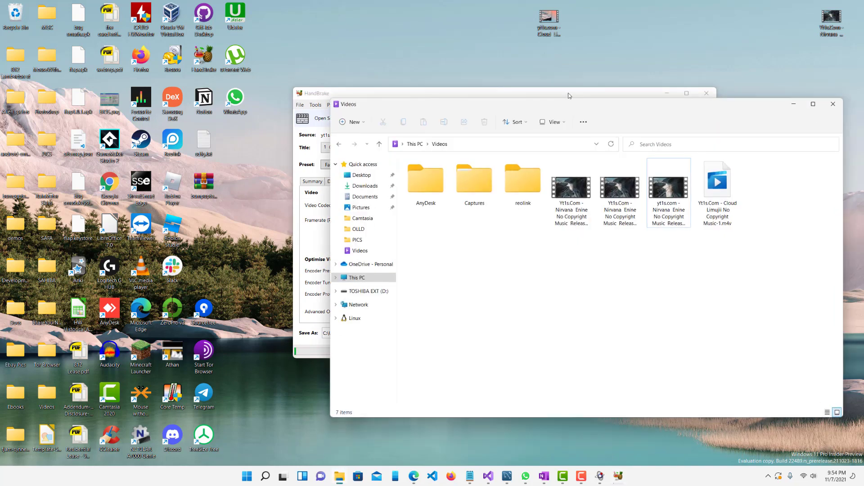
{"action": "left_click_drag", "start_coordinate": [569, 108], "coordinate": [410, 149]}
{"action": "left_click", "coordinate": [569, 223]}
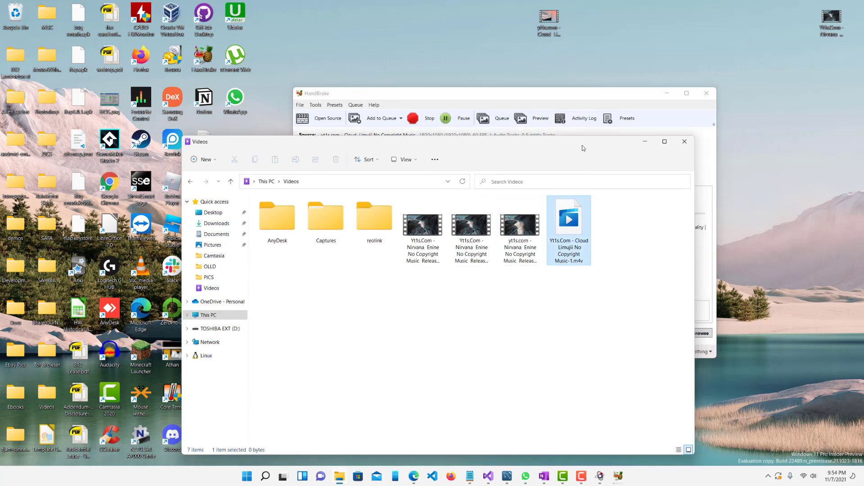
{"action": "left_click_drag", "start_coordinate": [535, 145], "coordinate": [377, 120]}
{"action": "left_click_drag", "start_coordinate": [512, 96], "coordinate": [647, 80]}
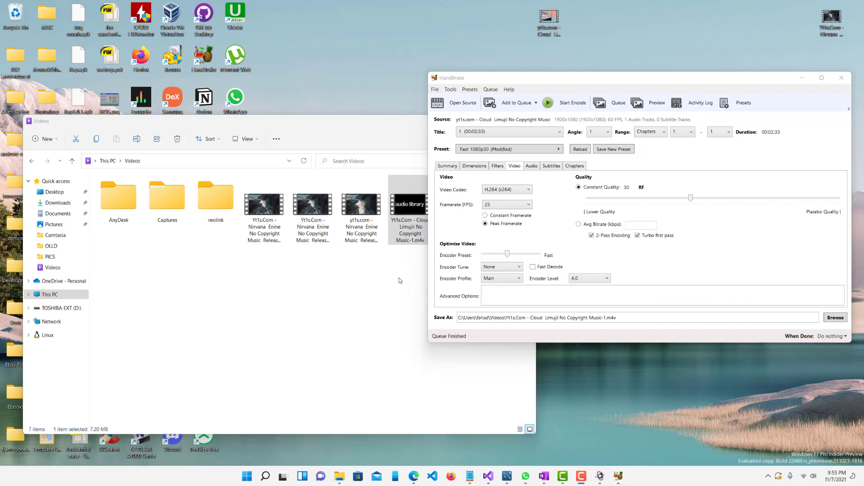
- Check the original desktop MP4's properties (38.9 MB) and close them
{"action": "left_click", "coordinate": [401, 280]}
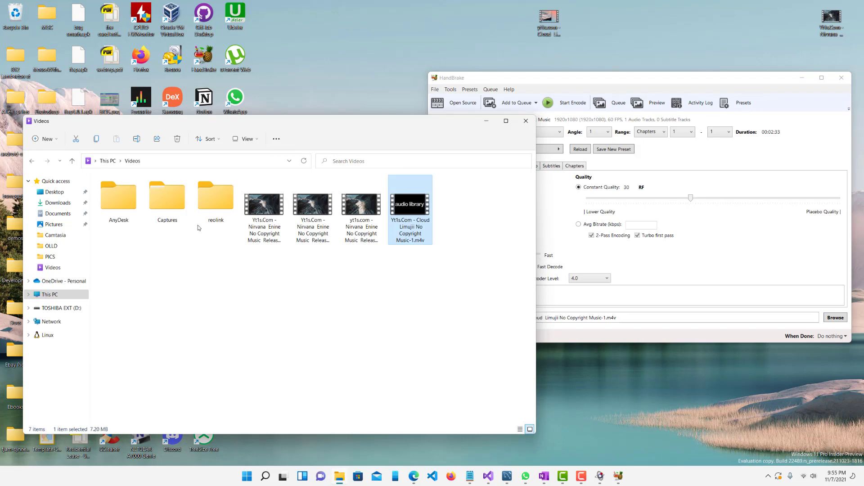
{"action": "left_click_drag", "start_coordinate": [263, 130], "coordinate": [446, 66]}
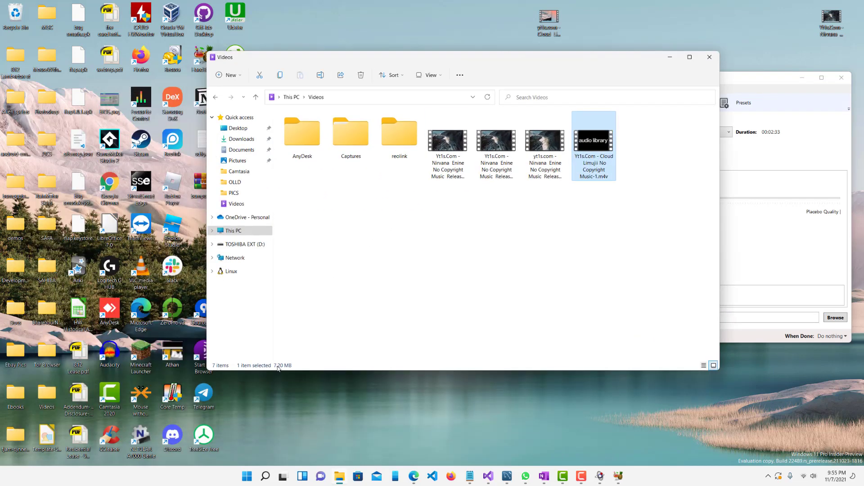
{"action": "left_click", "coordinate": [546, 30]}
{"action": "right_click", "coordinate": [547, 29]}
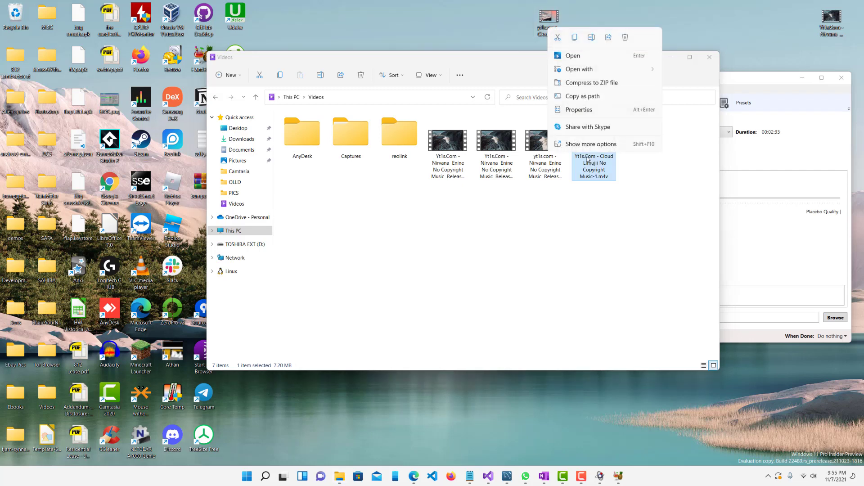
{"action": "left_click", "coordinate": [583, 108]}
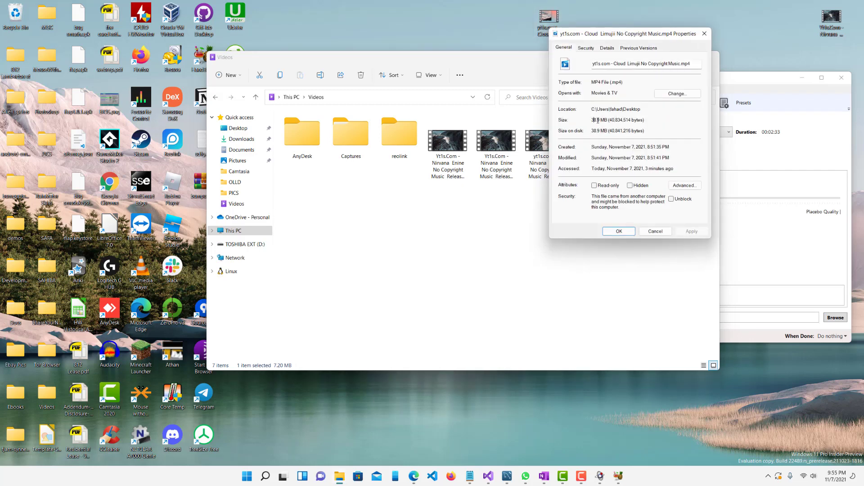
{"action": "left_click", "coordinate": [704, 33]}
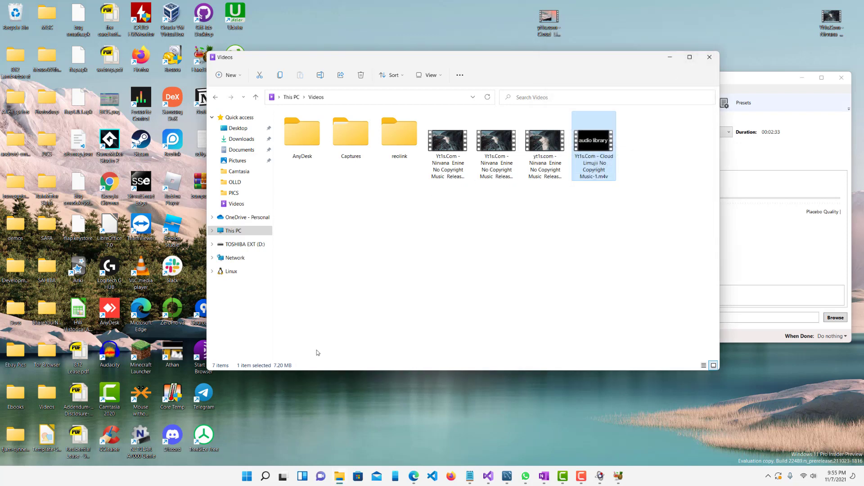
- Play the converted m4v to about 0:55, then compare it with the original desktop video
{"action": "double_click", "coordinate": [592, 141]}
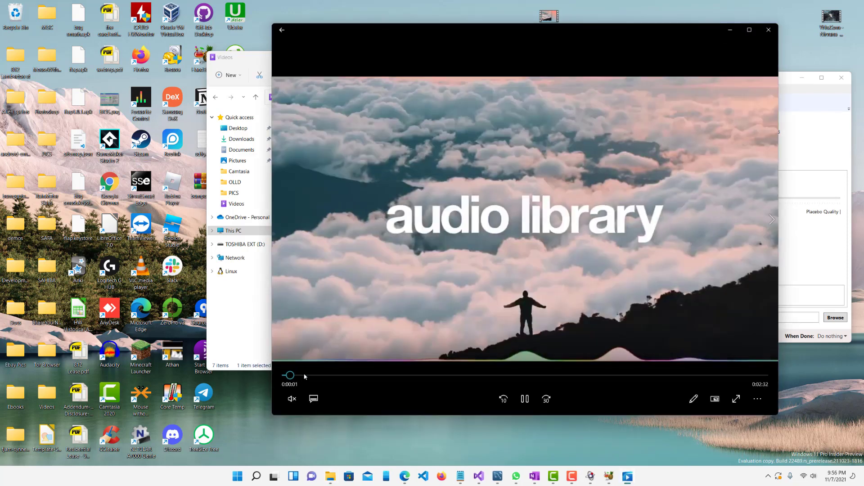
{"action": "left_click", "coordinate": [323, 375]}
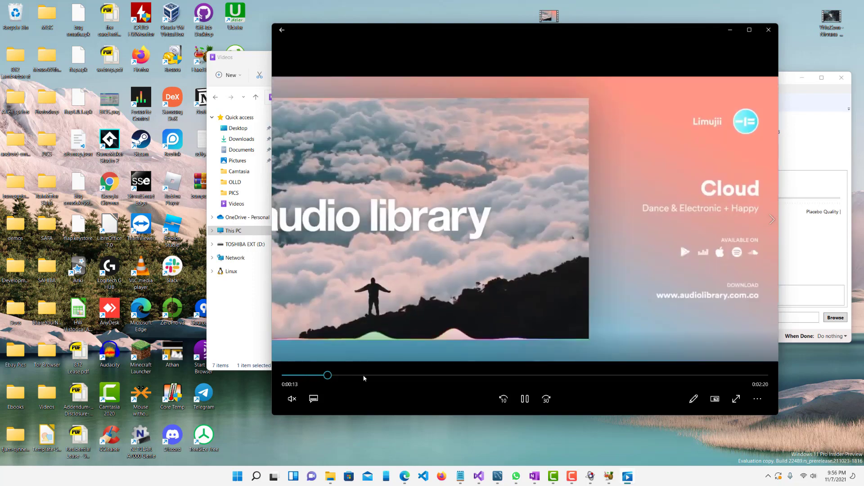
{"action": "left_click", "coordinate": [389, 375]}
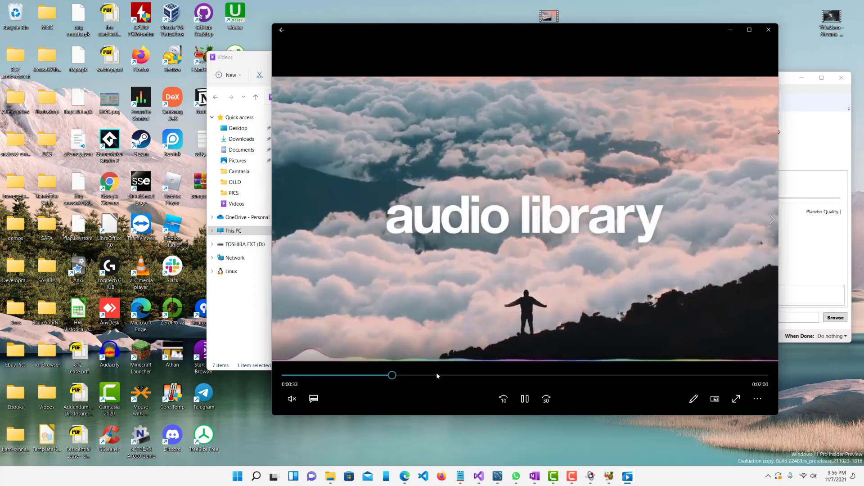
{"action": "left_click", "coordinate": [459, 376]}
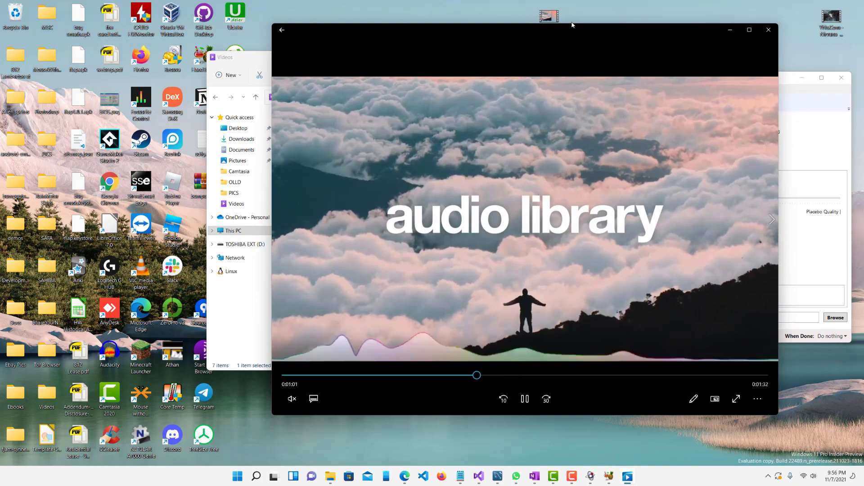
{"action": "double_click", "coordinate": [549, 17]}
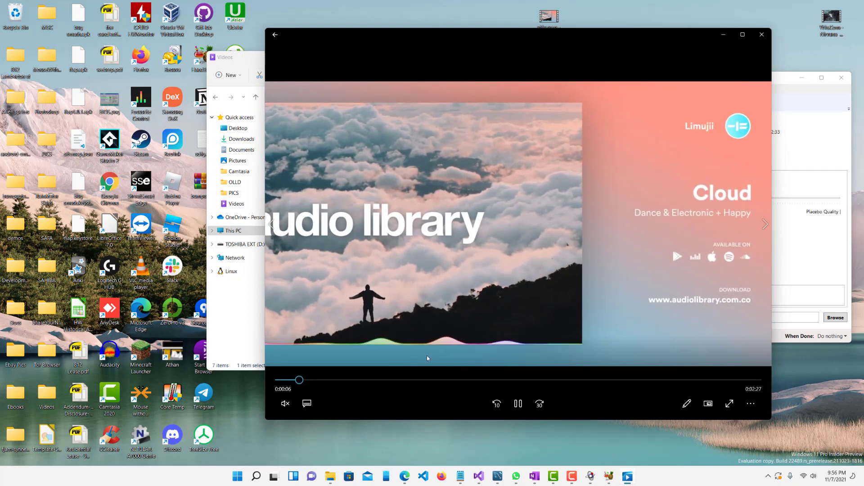
{"action": "left_click", "coordinate": [477, 380]}
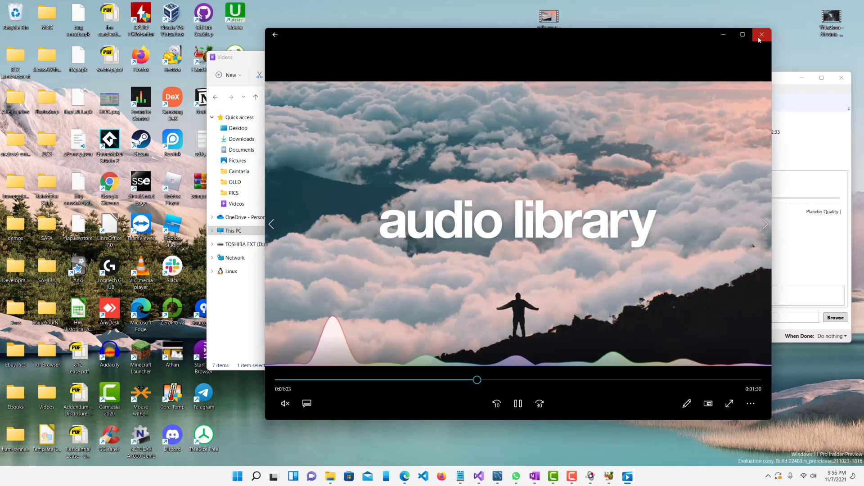
{"action": "left_click", "coordinate": [762, 34]}
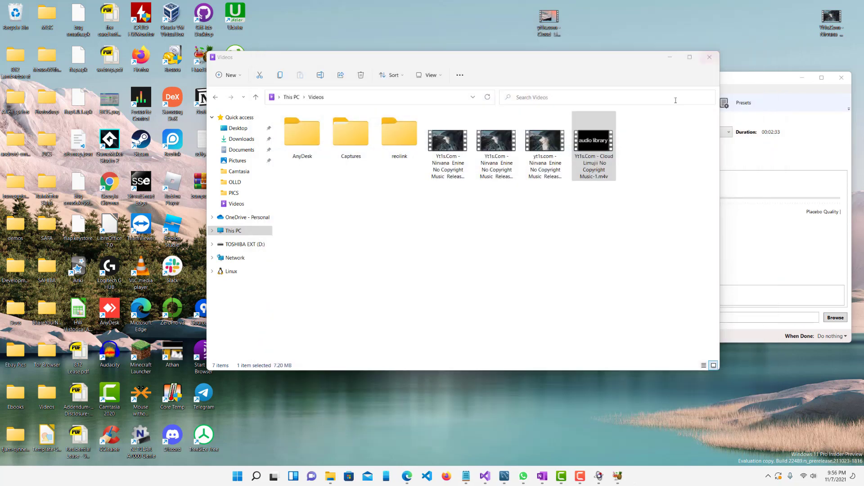
- Replay the converted m4v, skipping from 0:55 to near the end, then close the player
{"action": "double_click", "coordinate": [592, 152]}
{"action": "left_click", "coordinate": [453, 380]}
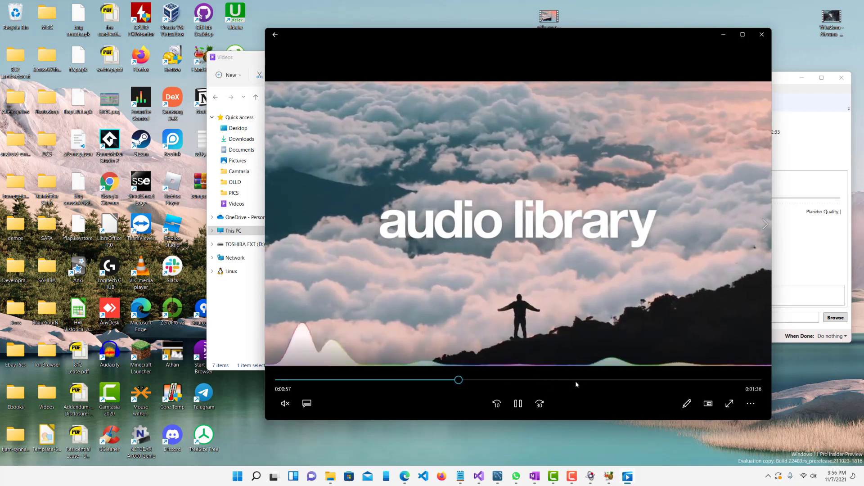
{"action": "left_click", "coordinate": [576, 380]}
{"action": "left_click", "coordinate": [669, 380]}
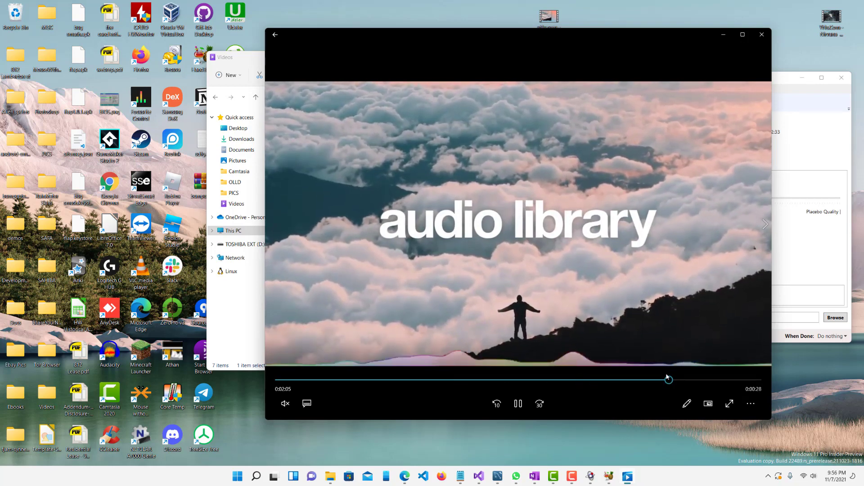
{"action": "left_click", "coordinate": [762, 34]}
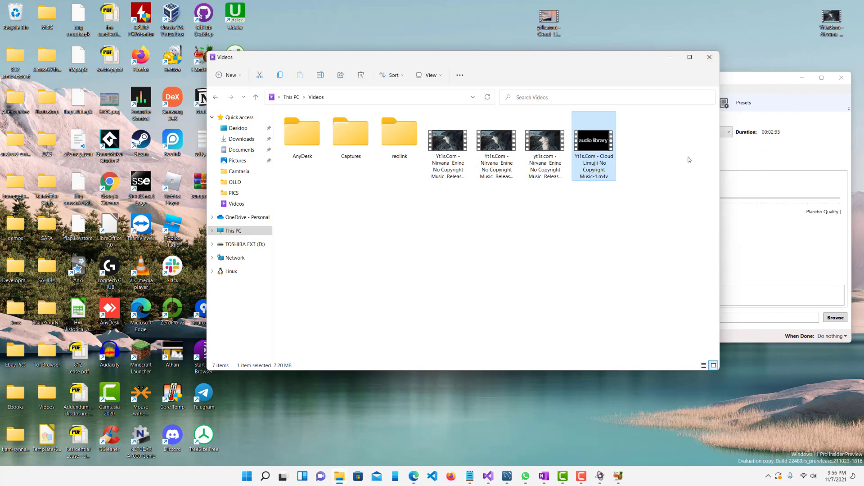
- Minimize HandBrake, leaving the Videos folder in view
{"action": "left_click", "coordinate": [741, 81]}
{"action": "left_click_drag", "start_coordinate": [742, 81], "coordinate": [731, 118]}
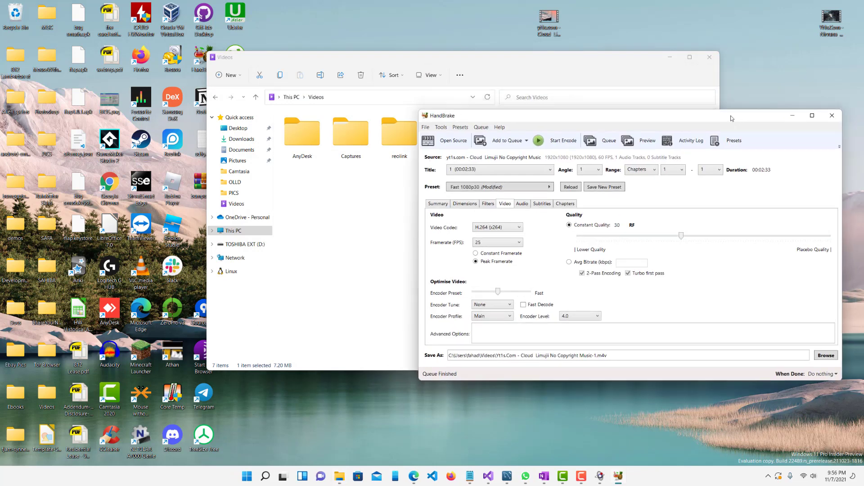
{"action": "left_click", "coordinate": [710, 64]}
{"action": "left_click", "coordinate": [734, 120]}
{"action": "left_click", "coordinate": [792, 118]}
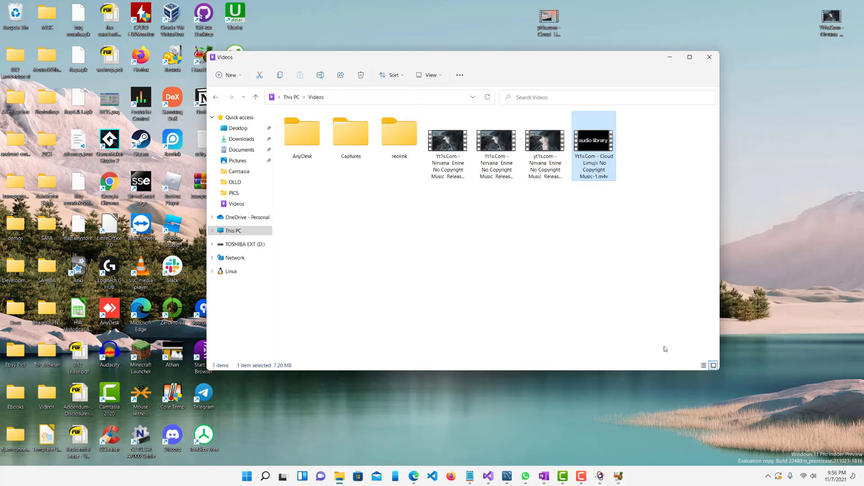
{"action": "left_click_drag", "start_coordinate": [661, 400], "coordinate": [638, 417]}
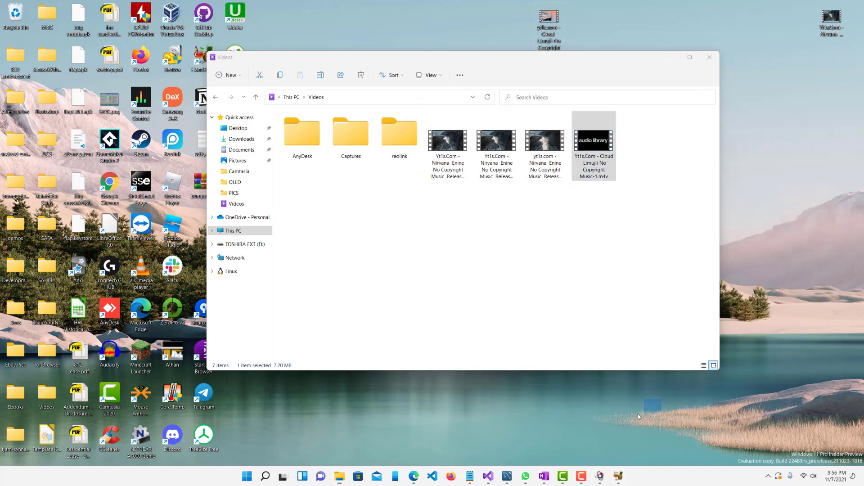
- Open MKVToolNix GUI and add the converted Cloud Limujii m4v as a source file
{"action": "left_click", "coordinate": [600, 477]}
{"action": "left_click_drag", "start_coordinate": [527, 76], "coordinate": [535, 92]}
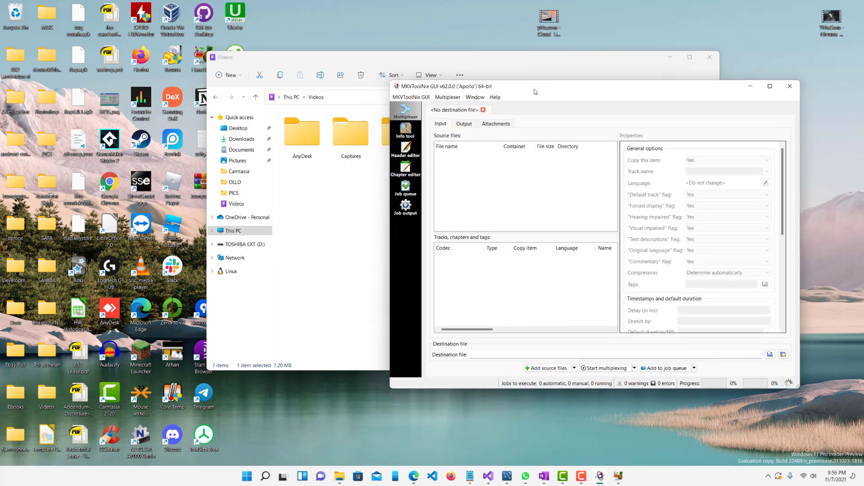
{"action": "left_click_drag", "start_coordinate": [455, 87], "coordinate": [501, 92]}
{"action": "left_click_drag", "start_coordinate": [529, 55], "coordinate": [332, 64]}
{"action": "left_click_drag", "start_coordinate": [395, 150], "coordinate": [625, 193]}
{"action": "left_click_drag", "start_coordinate": [580, 96], "coordinate": [666, 78]}
{"action": "left_click_drag", "start_coordinate": [396, 151], "coordinate": [504, 99]}
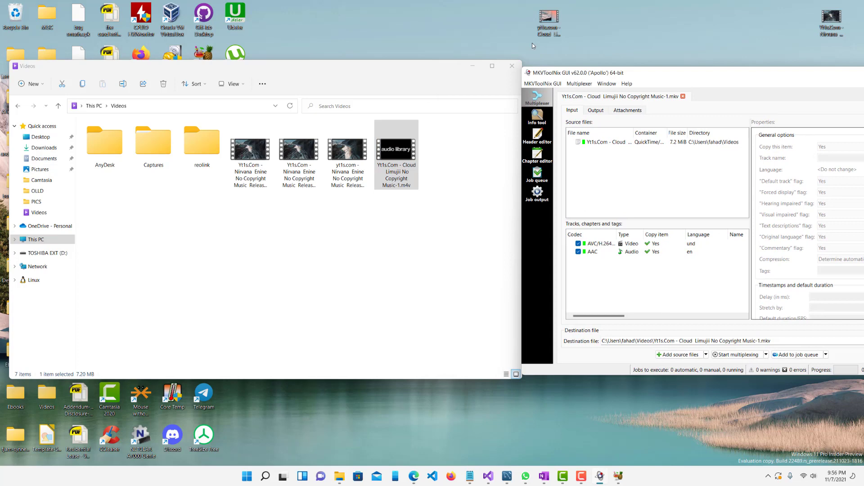
- Check the m4v's media details and length in its Explorer properties
{"action": "right_click", "coordinate": [418, 150]}
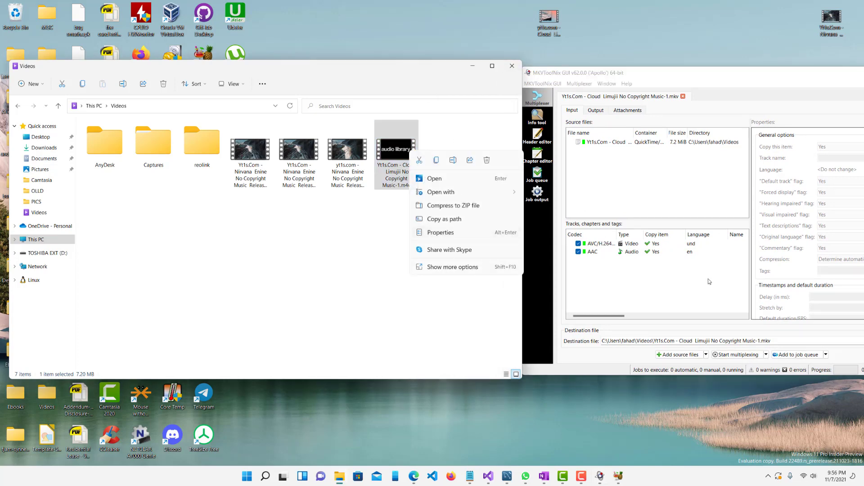
{"action": "left_click", "coordinate": [457, 233]}
{"action": "left_click", "coordinate": [450, 170]}
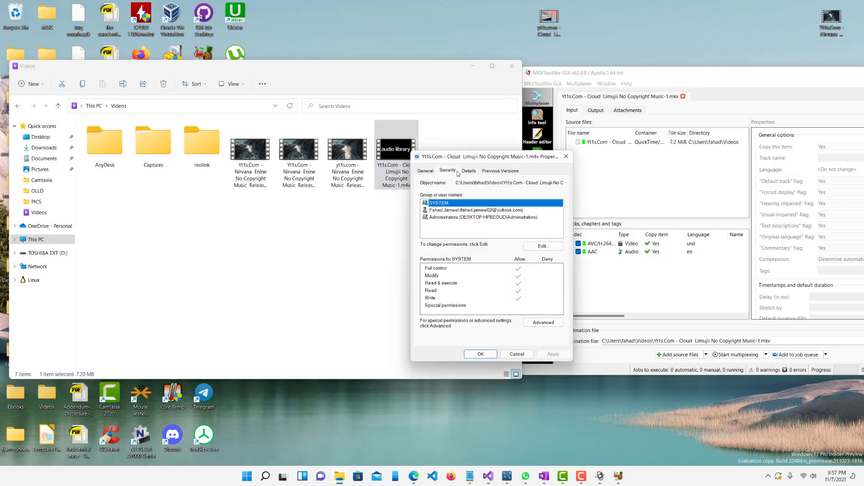
{"action": "left_click", "coordinate": [465, 171]}
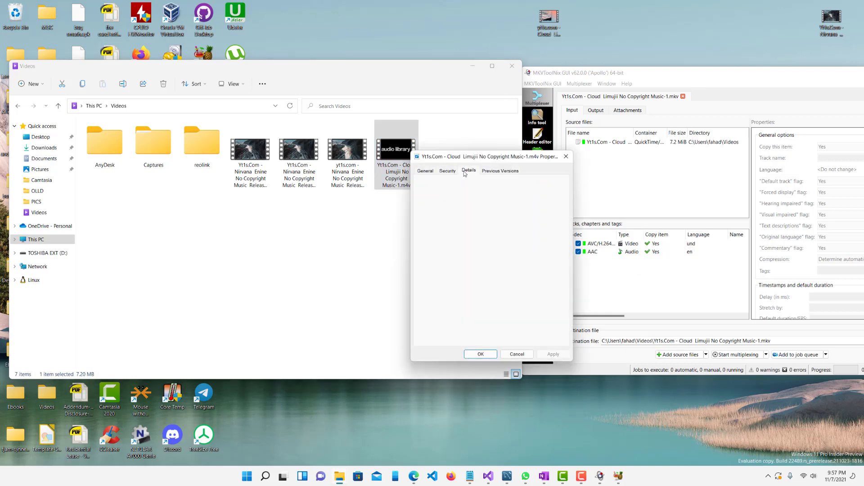
{"action": "left_click", "coordinate": [565, 156]}
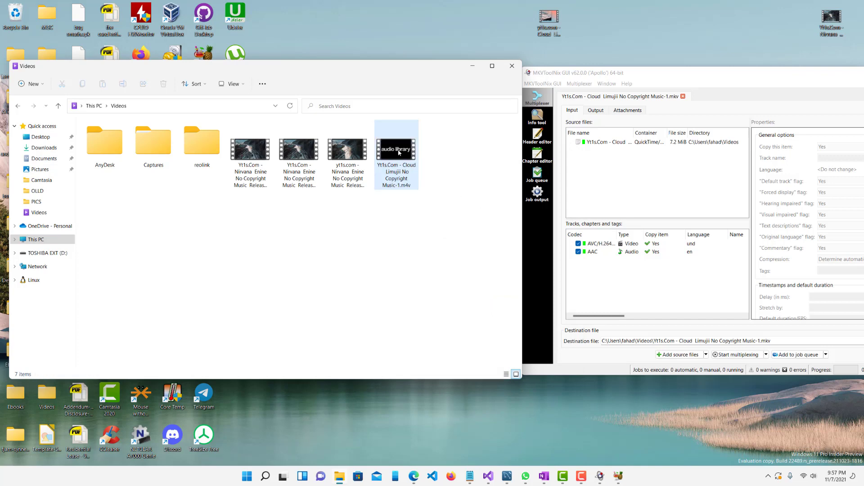
- Append four more copies of the m4v to the existing source, confirming each append
{"action": "left_click_drag", "start_coordinate": [399, 154], "coordinate": [623, 169]}
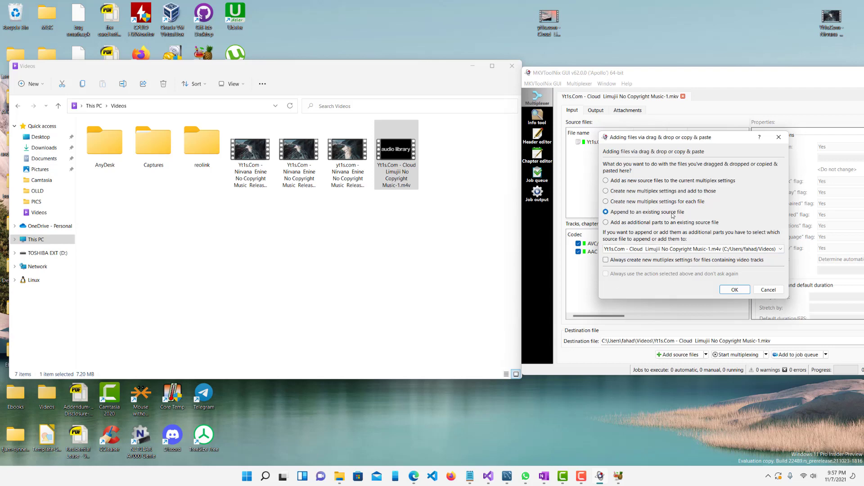
{"action": "left_click", "coordinate": [735, 289]}
{"action": "left_click_drag", "start_coordinate": [417, 157], "coordinate": [694, 174]}
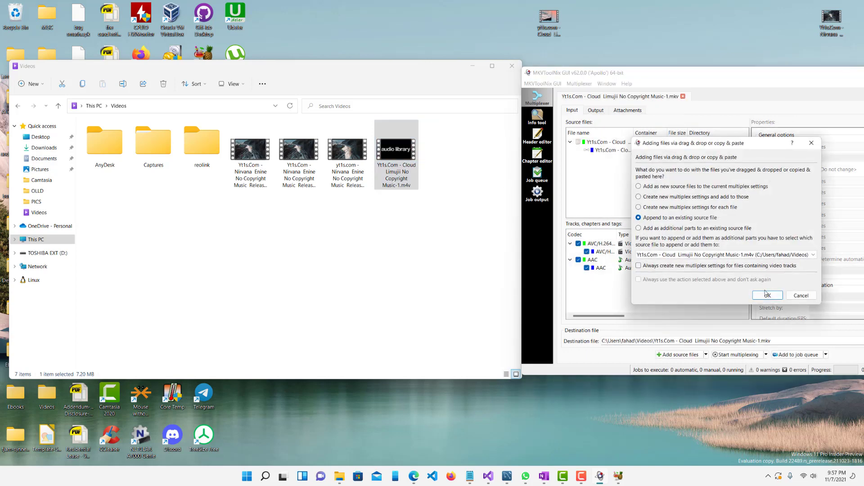
{"action": "left_click", "coordinate": [767, 293]}
{"action": "left_click_drag", "start_coordinate": [397, 153], "coordinate": [618, 184]}
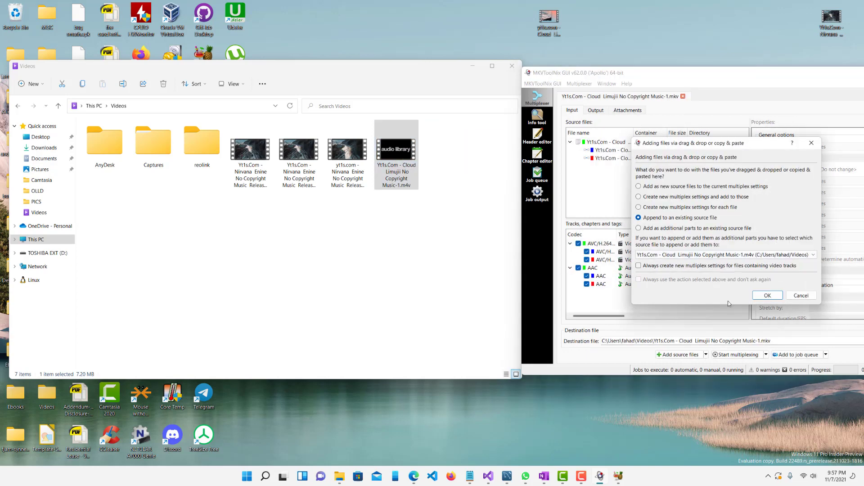
{"action": "left_click", "coordinate": [767, 295]}
{"action": "left_click_drag", "start_coordinate": [396, 153], "coordinate": [621, 184]}
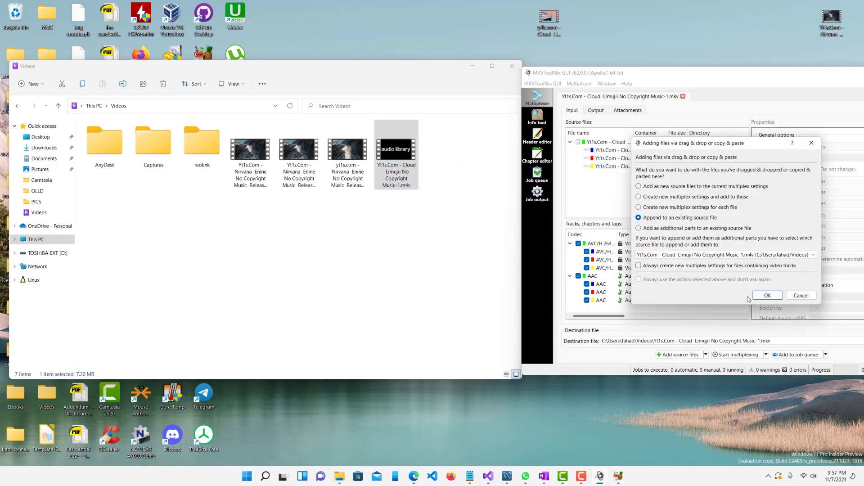
{"action": "left_click", "coordinate": [761, 296]}
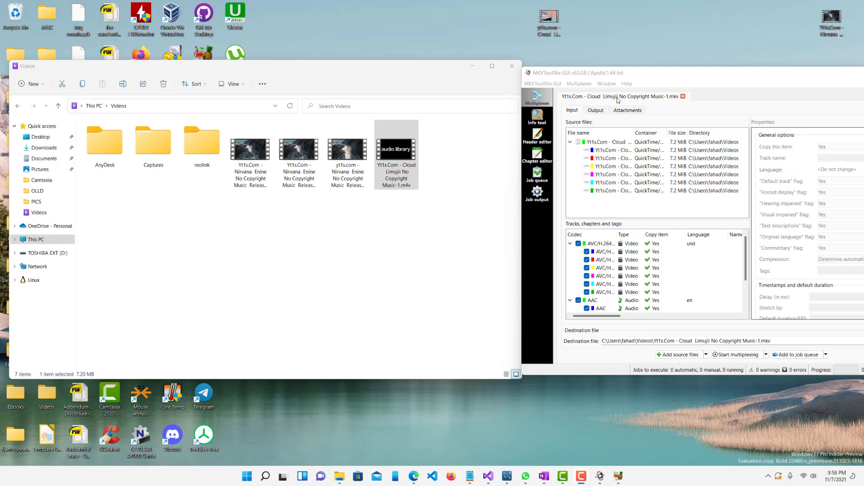
{"action": "left_click_drag", "start_coordinate": [629, 73], "coordinate": [534, 69]}
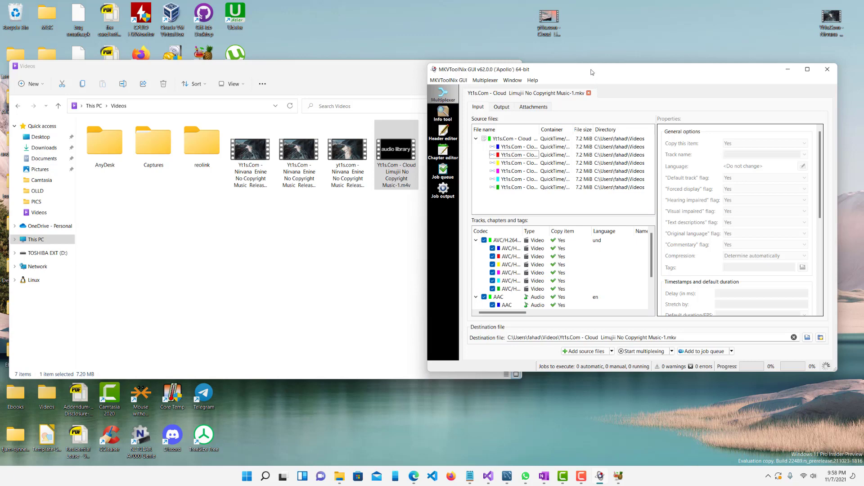
{"action": "left_click_drag", "start_coordinate": [592, 72], "coordinate": [620, 73]}
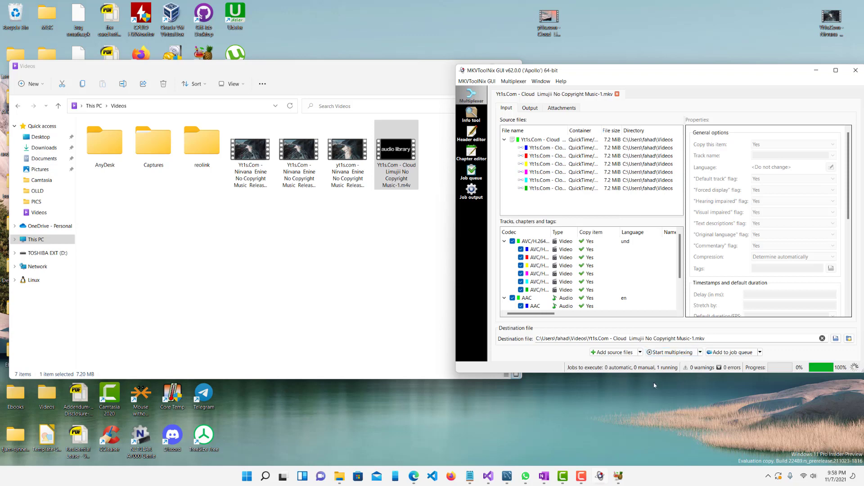
- Confirm Music-1.mkv runs 00:17:54 in its properties, then select the MKVToolNix source file
{"action": "left_click", "coordinate": [405, 227]}
{"action": "left_click", "coordinate": [437, 166]}
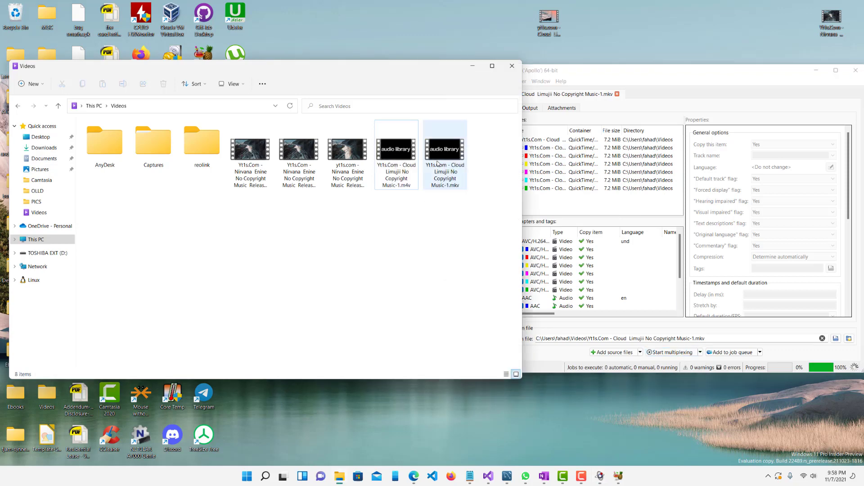
{"action": "right_click", "coordinate": [443, 166]}
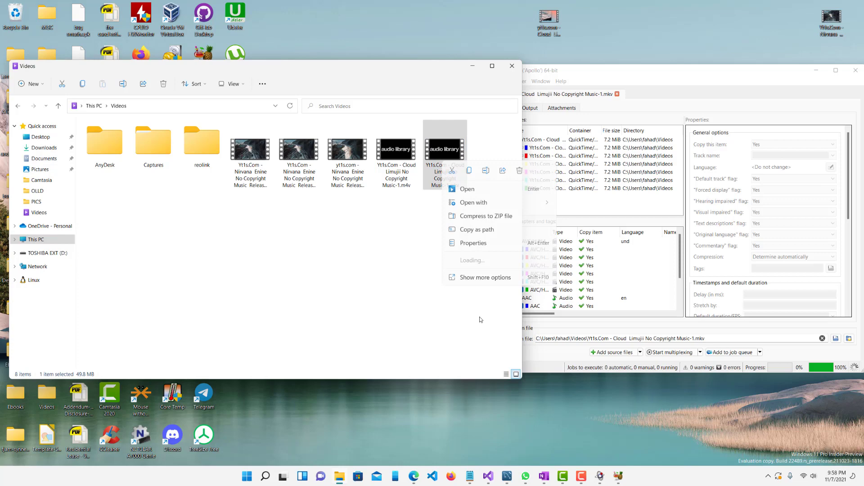
{"action": "left_click", "coordinate": [478, 241]}
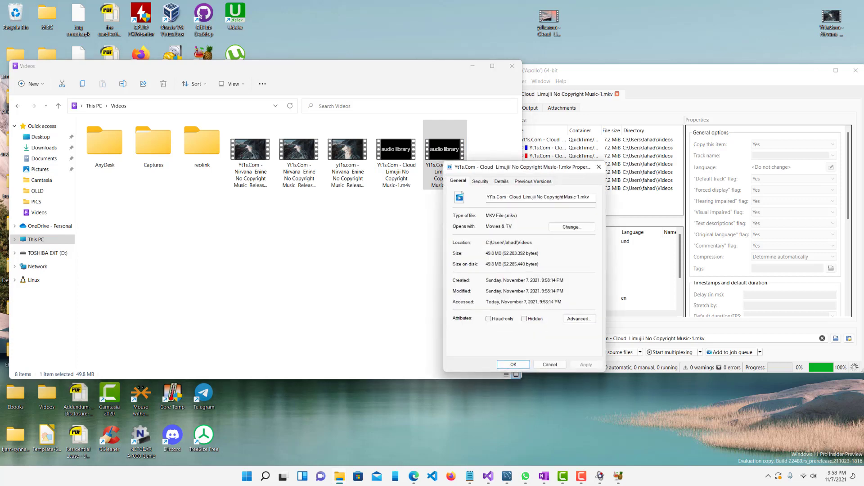
{"action": "left_click", "coordinate": [502, 182]}
{"action": "left_click", "coordinate": [515, 257]}
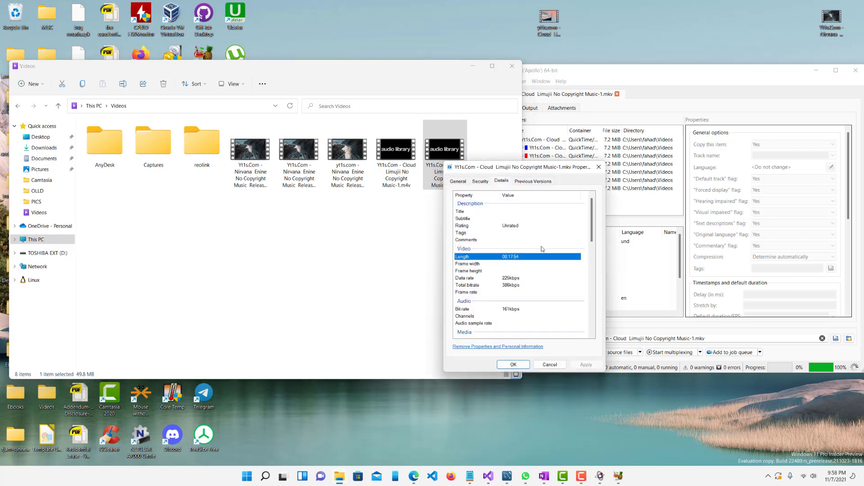
{"action": "left_click", "coordinate": [598, 170]}
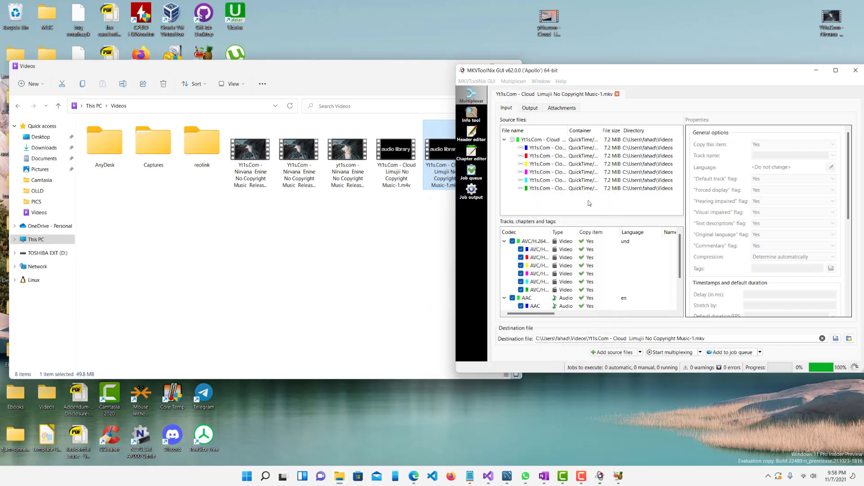
{"action": "left_click_drag", "start_coordinate": [587, 77], "coordinate": [580, 75]}
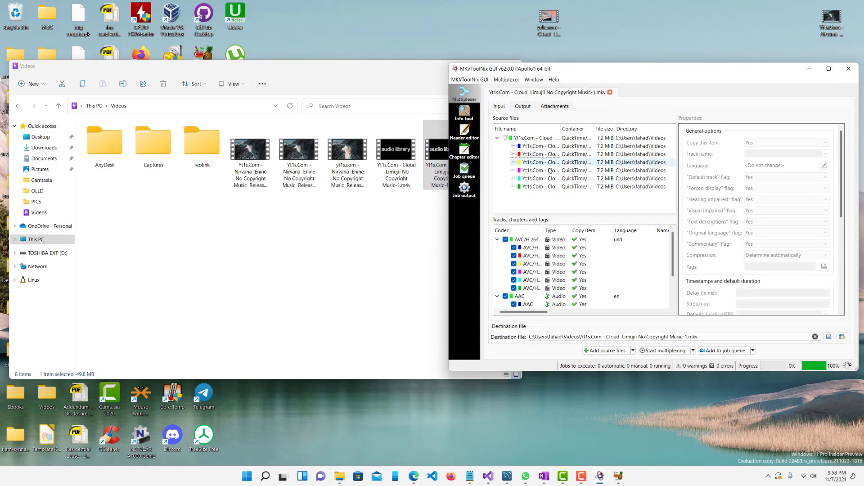
{"action": "left_click", "coordinate": [510, 140]}
- Remove the previous source and load Music-1.mkv as a fresh source file
{"action": "key", "text": "Delete"}
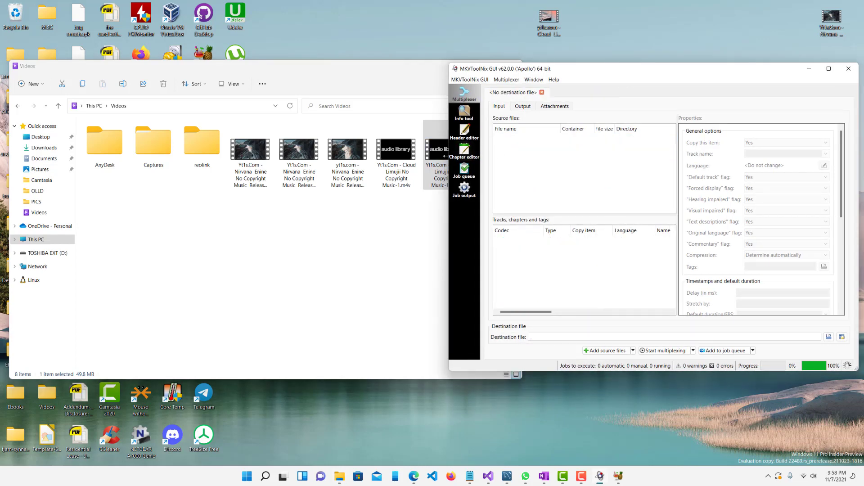
{"action": "left_click_drag", "start_coordinate": [445, 156], "coordinate": [536, 162]}
{"action": "left_click_drag", "start_coordinate": [547, 74], "coordinate": [623, 77]}
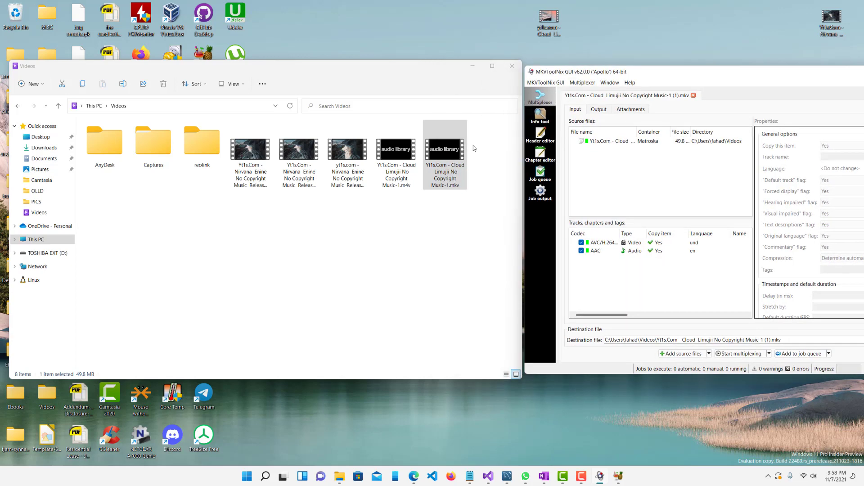
- Append Music-1.mkv to the existing source nine more times
{"action": "left_click_drag", "start_coordinate": [459, 154], "coordinate": [599, 157]}
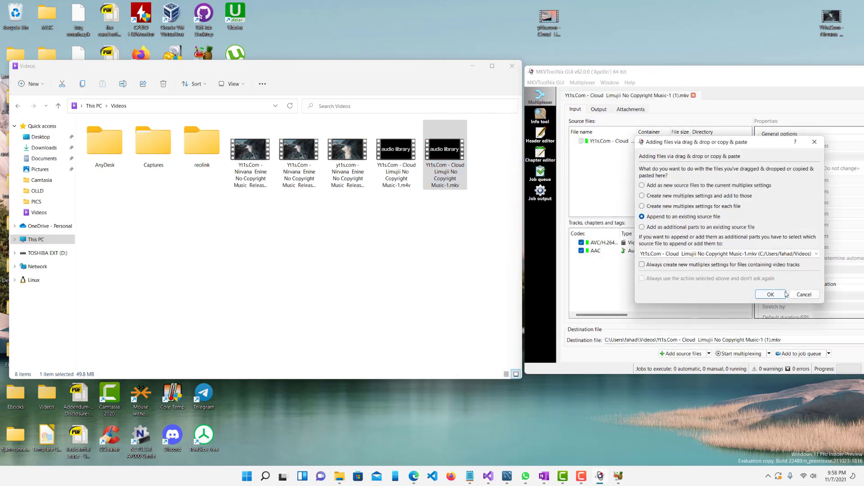
{"action": "left_click", "coordinate": [770, 294]}
{"action": "left_click_drag", "start_coordinate": [446, 155], "coordinate": [747, 298]}
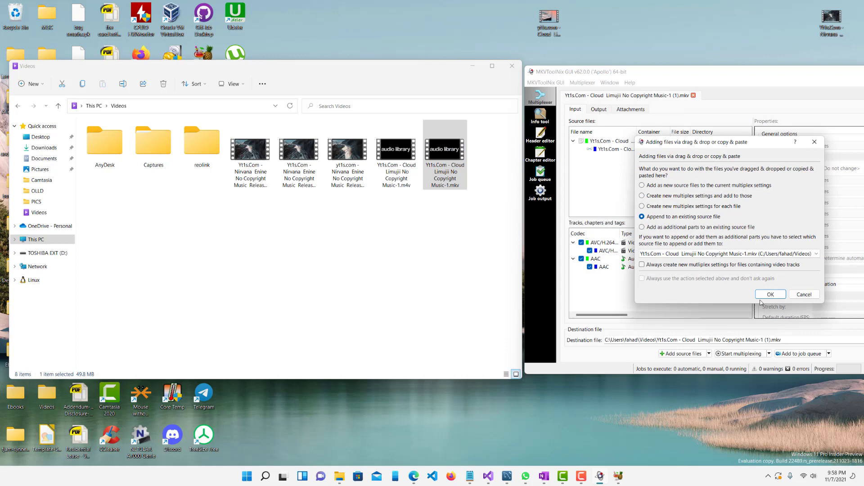
{"action": "left_click", "coordinate": [770, 295]}
{"action": "left_click_drag", "start_coordinate": [446, 155], "coordinate": [774, 286]}
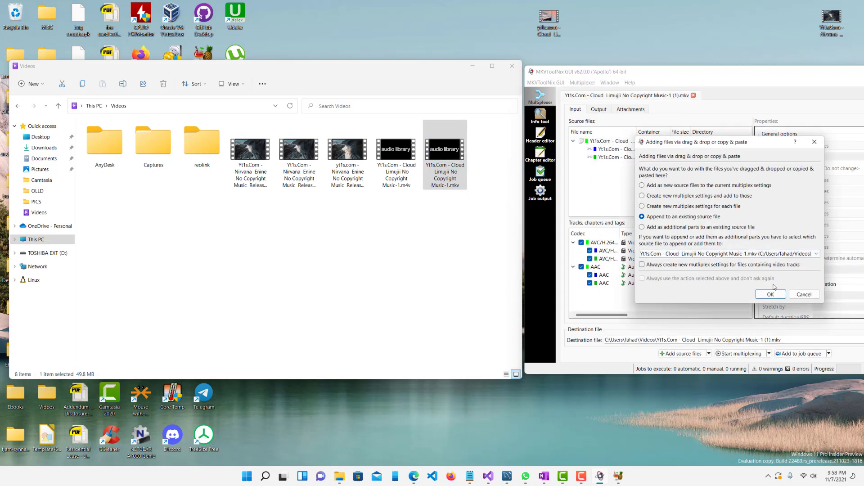
{"action": "left_click", "coordinate": [770, 294]}
{"action": "left_click_drag", "start_coordinate": [445, 155], "coordinate": [653, 225]}
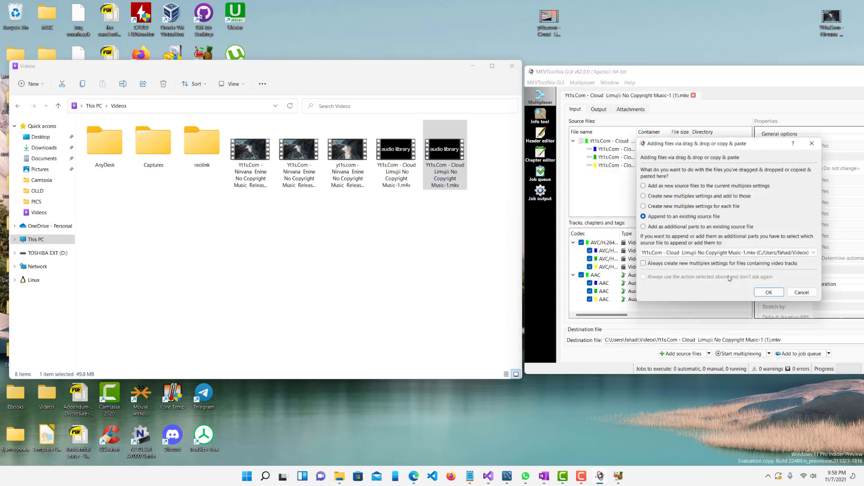
{"action": "left_click", "coordinate": [771, 294]}
{"action": "left_click_drag", "start_coordinate": [446, 156], "coordinate": [766, 288]}
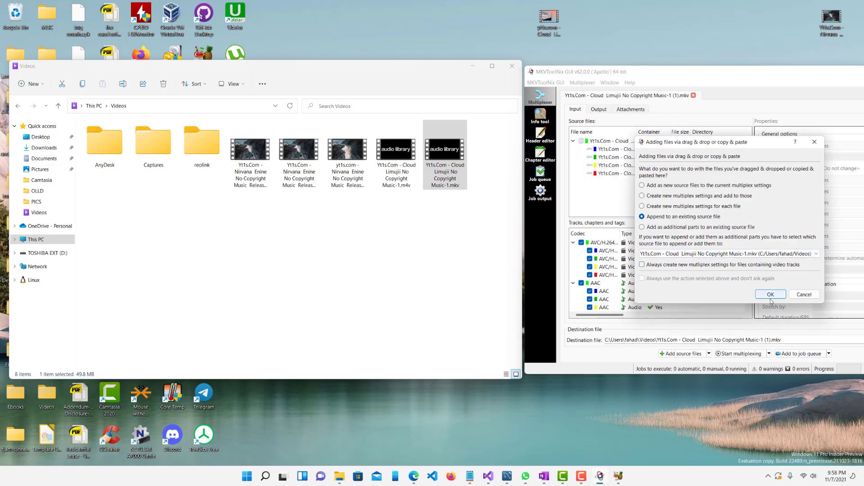
{"action": "left_click", "coordinate": [767, 294]}
{"action": "left_click_drag", "start_coordinate": [445, 156], "coordinate": [771, 296]}
{"action": "left_click", "coordinate": [771, 295]}
{"action": "left_click_drag", "start_coordinate": [445, 155], "coordinate": [770, 296]}
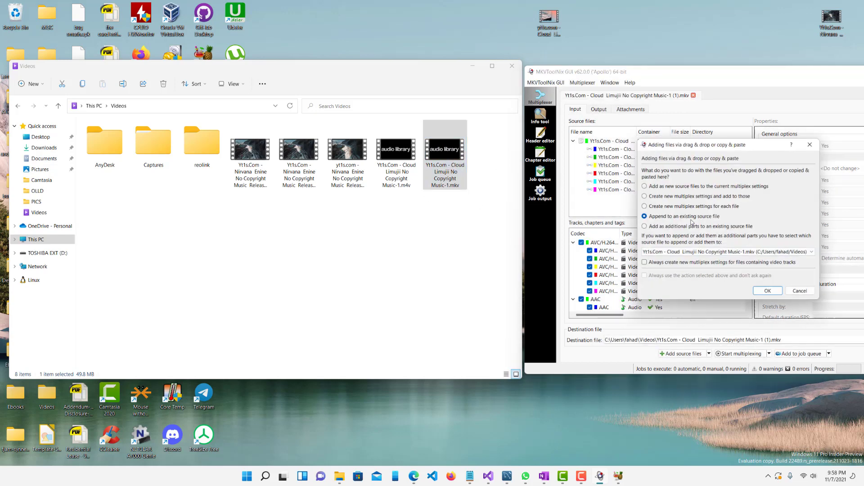
{"action": "left_click", "coordinate": [770, 294]}
{"action": "left_click_drag", "start_coordinate": [446, 156], "coordinate": [747, 302]}
{"action": "left_click", "coordinate": [770, 294]}
{"action": "left_click_drag", "start_coordinate": [446, 156], "coordinate": [643, 217]}
{"action": "left_click", "coordinate": [770, 294]}
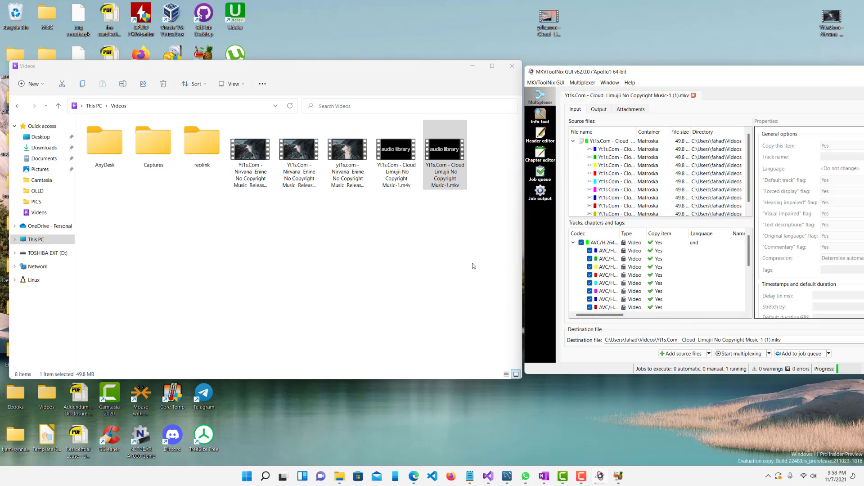
- Select the finished 498 MB Music-1 (1).mkv output in the Videos folder
{"action": "left_click", "coordinate": [493, 174]}
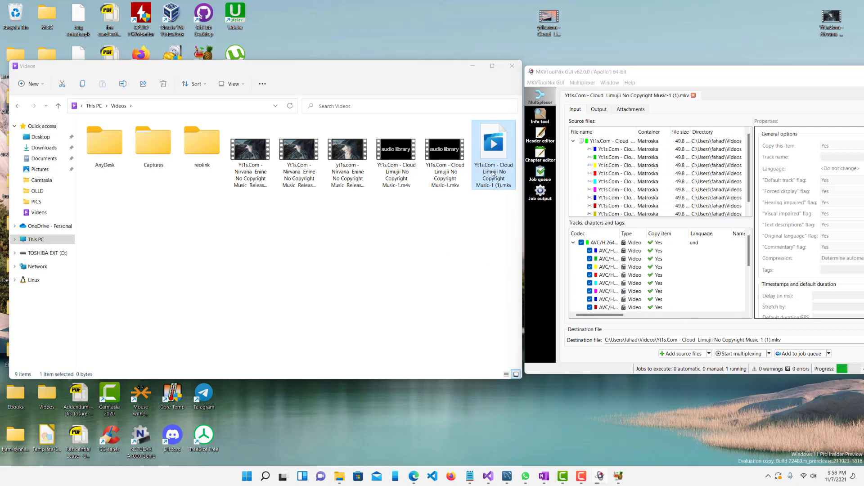
{"action": "right_click", "coordinate": [493, 173]}
{"action": "left_click", "coordinate": [389, 229]}
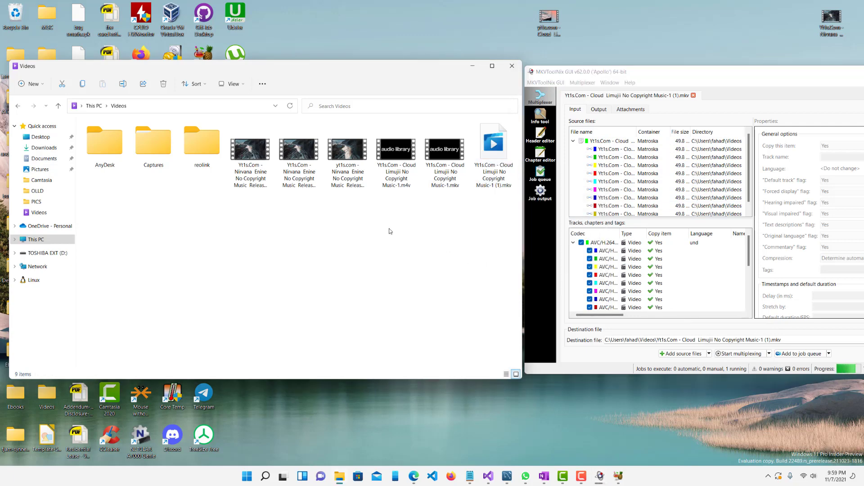
{"action": "left_click", "coordinate": [388, 228]}
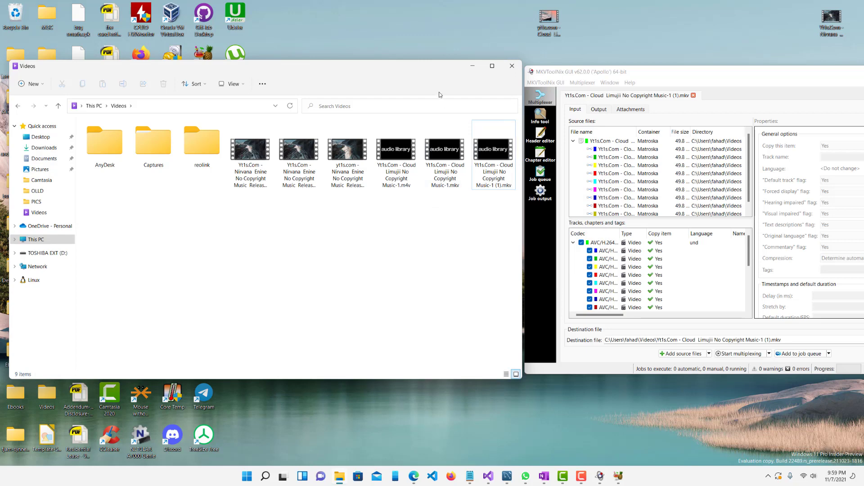
{"action": "left_click", "coordinate": [490, 152]}
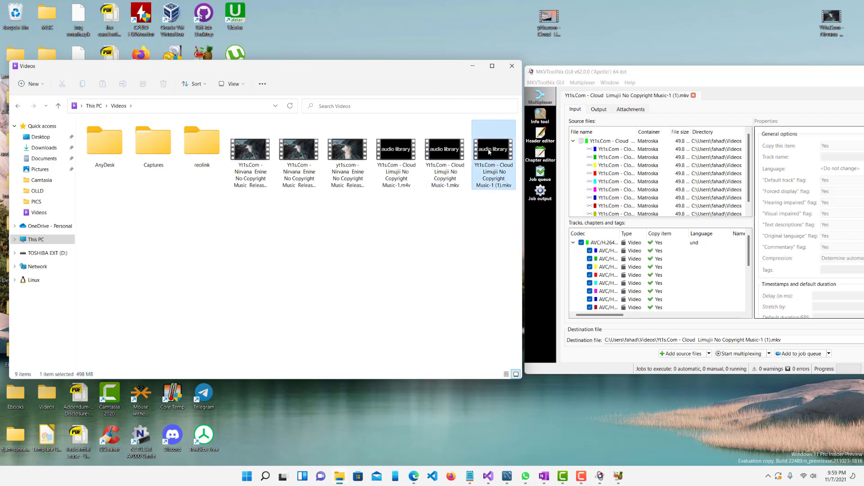
{"action": "right_click", "coordinate": [486, 163]}
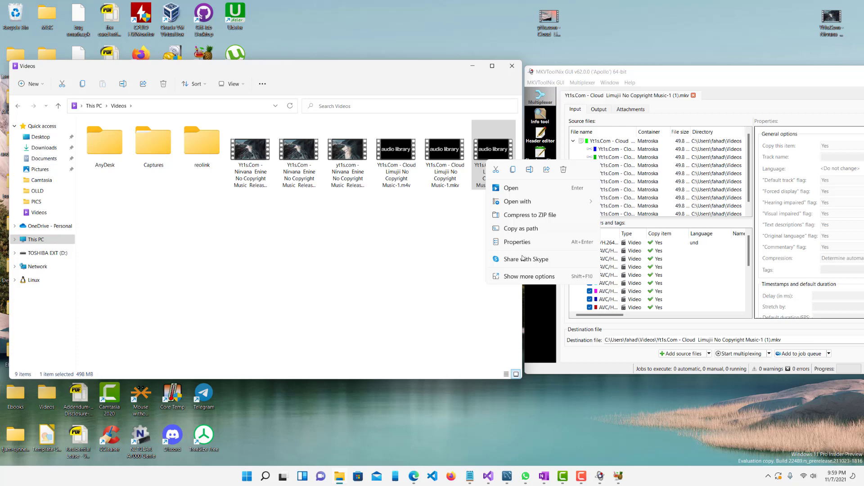
{"action": "left_click", "coordinate": [525, 245]}
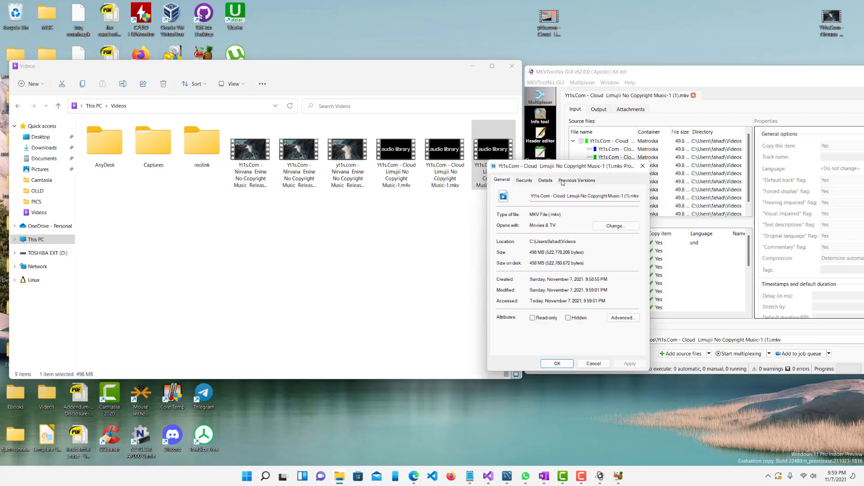
{"action": "left_click", "coordinate": [547, 181]}
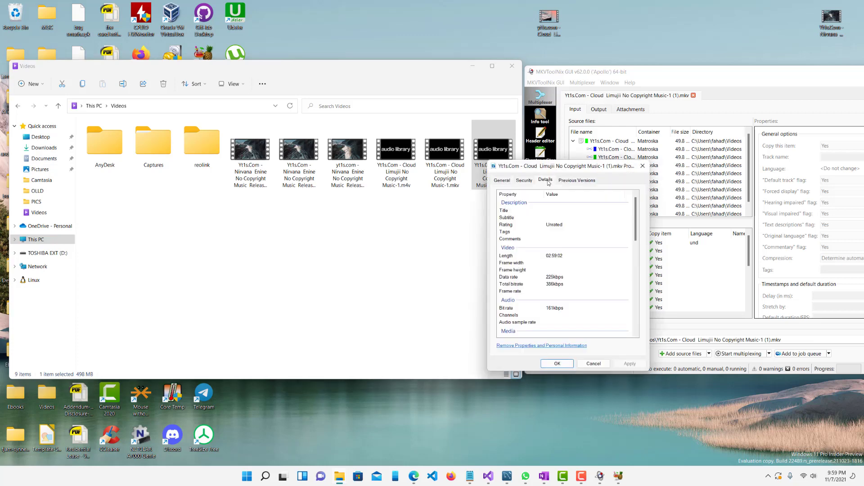
{"action": "left_click", "coordinate": [553, 258]}
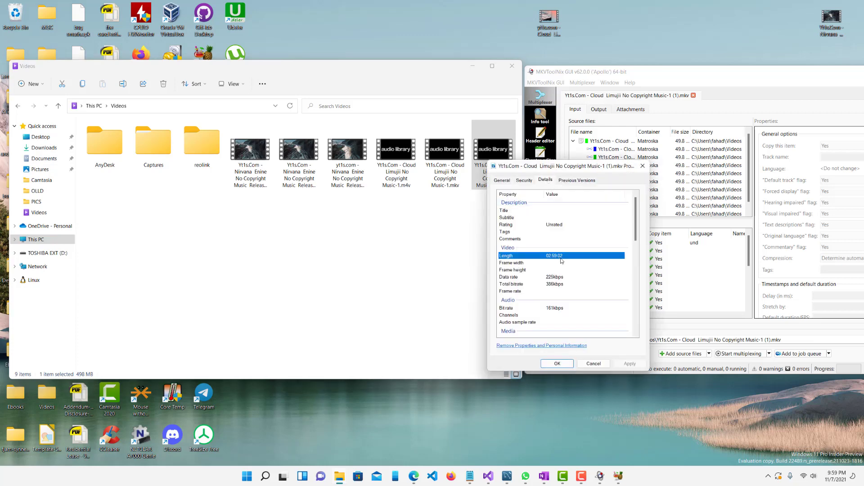
{"action": "left_click", "coordinate": [593, 363]}
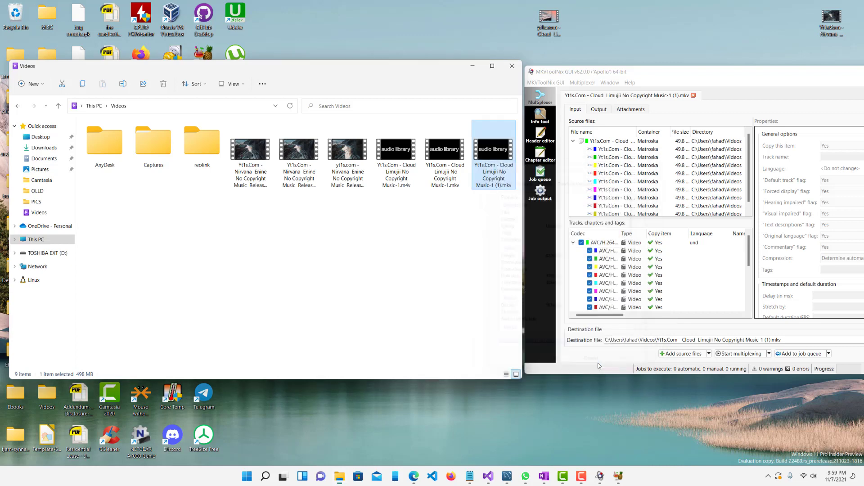
- Clear the old source and load Music-1 (1).mkv as the new source
{"action": "double_click", "coordinate": [602, 143]}
{"action": "key", "text": "Delete"}
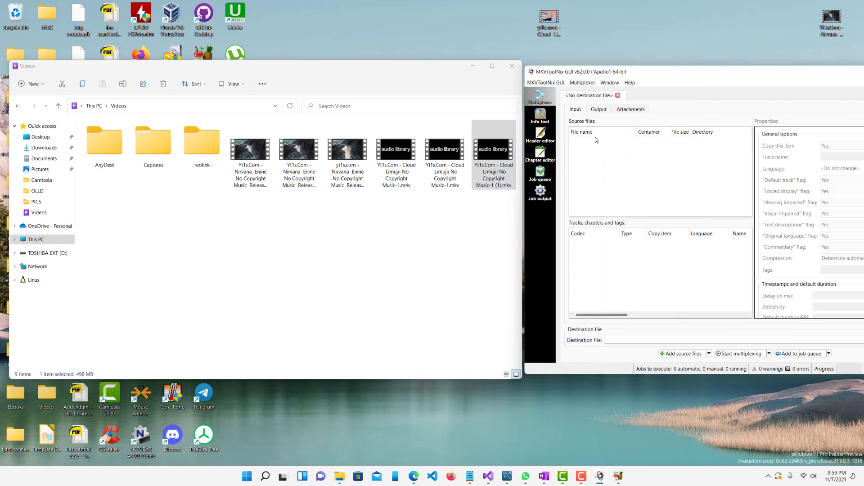
{"action": "left_click_drag", "start_coordinate": [513, 156], "coordinate": [617, 155]}
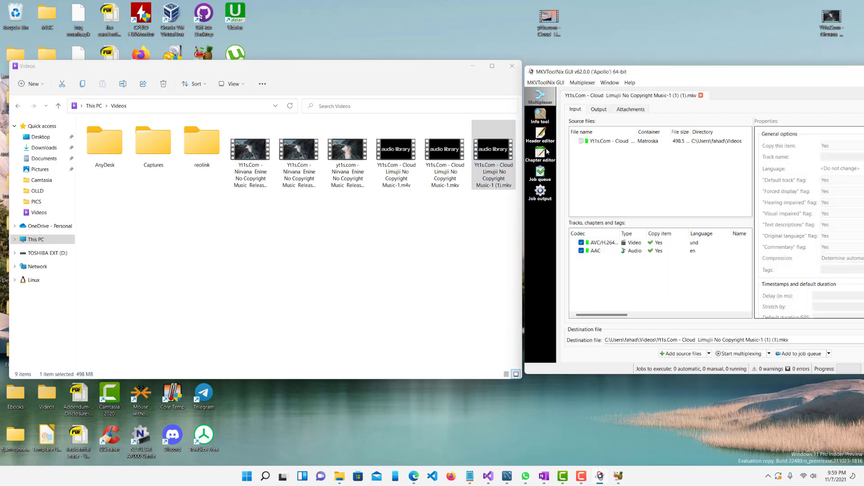
- Append two more copies of Music-1 (1).mkv to the existing source
{"action": "left_click_drag", "start_coordinate": [498, 153], "coordinate": [604, 215]}
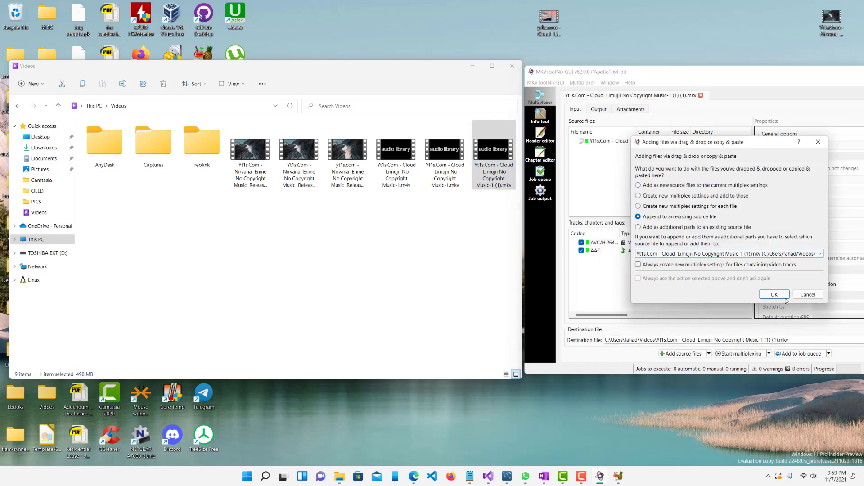
{"action": "key", "text": "Return"}
{"action": "left_click_drag", "start_coordinate": [498, 161], "coordinate": [628, 168]}
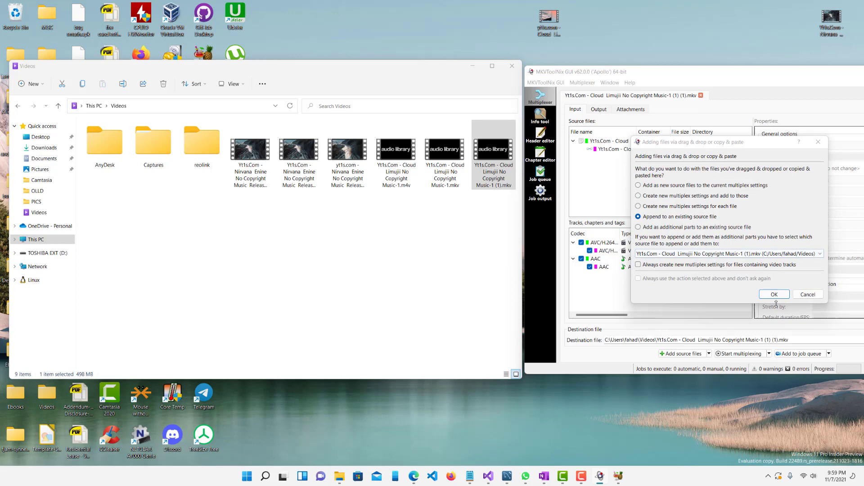
{"action": "left_click", "coordinate": [774, 295]}
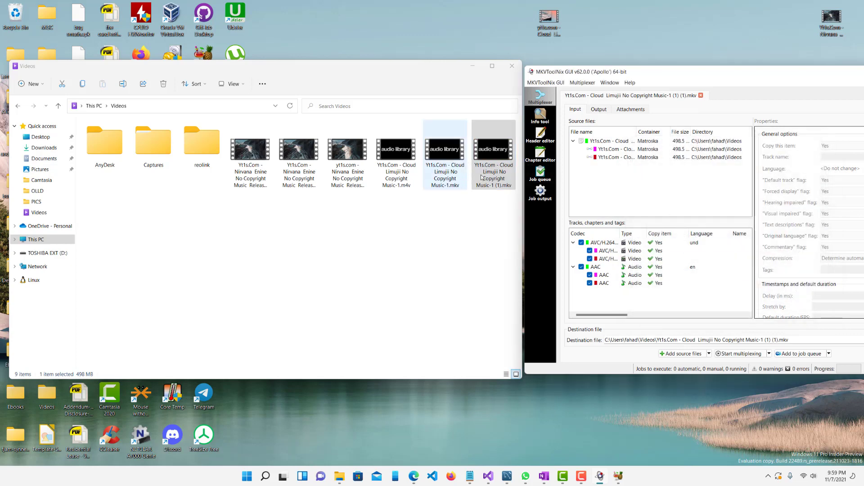
- Append four copies of the smaller Music-1.mkv to the existing source
{"action": "left_click", "coordinate": [444, 157]}
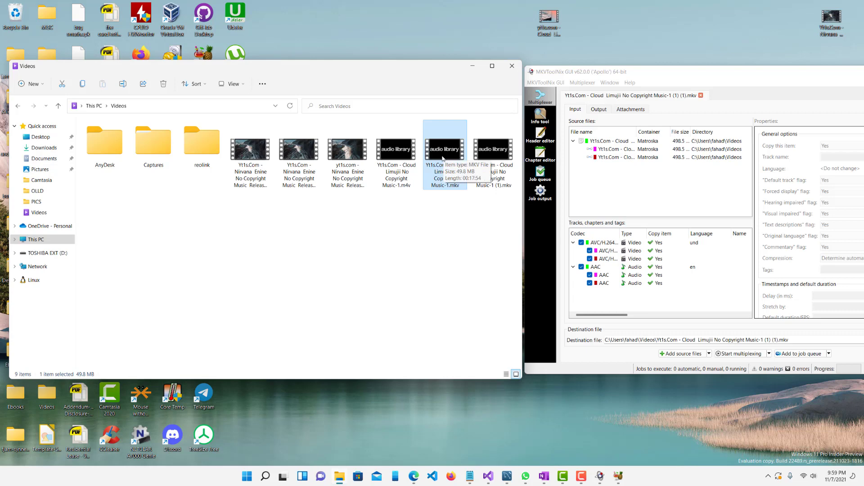
{"action": "left_click_drag", "start_coordinate": [442, 151], "coordinate": [612, 194]}
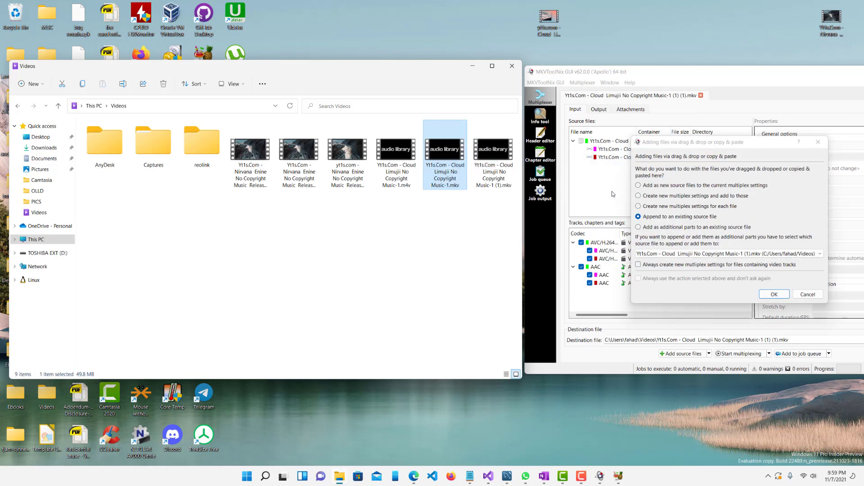
{"action": "left_click", "coordinate": [774, 294]}
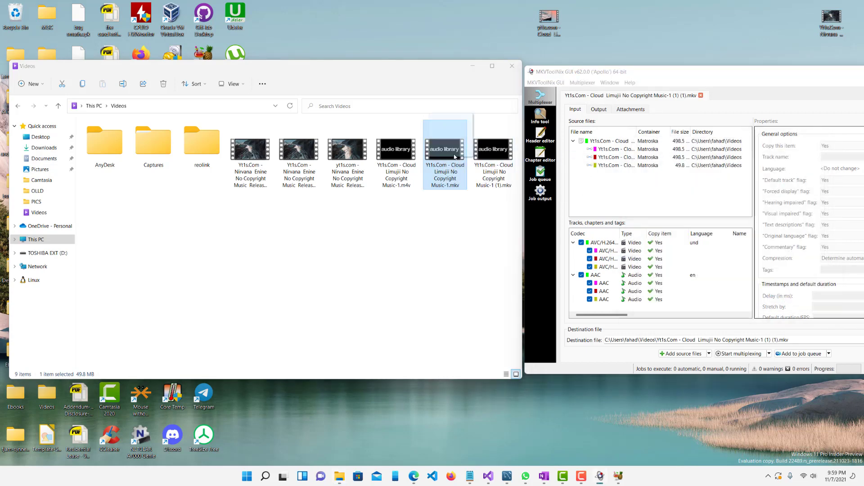
{"action": "left_click", "coordinate": [774, 294]}
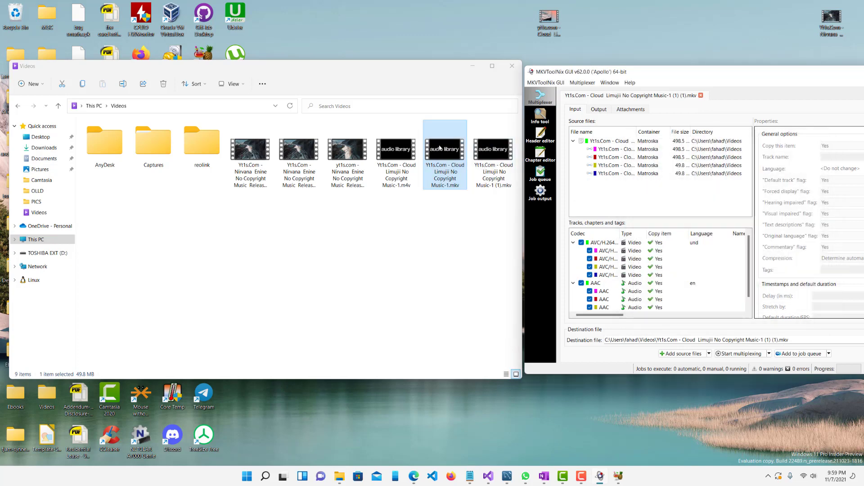
{"action": "left_click_drag", "start_coordinate": [446, 151], "coordinate": [630, 194]}
{"action": "left_click", "coordinate": [767, 296]}
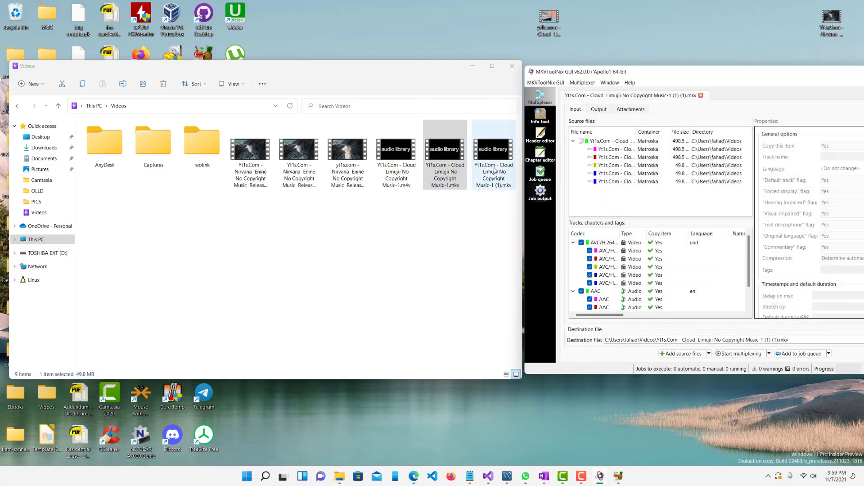
{"action": "left_click_drag", "start_coordinate": [446, 151], "coordinate": [649, 199]}
{"action": "left_click", "coordinate": [775, 295]}
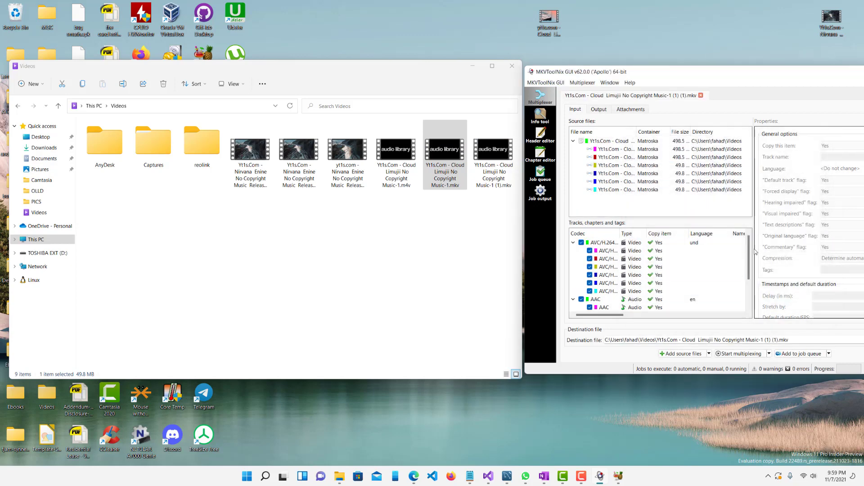
{"action": "left_click_drag", "start_coordinate": [719, 78], "coordinate": [682, 72]}
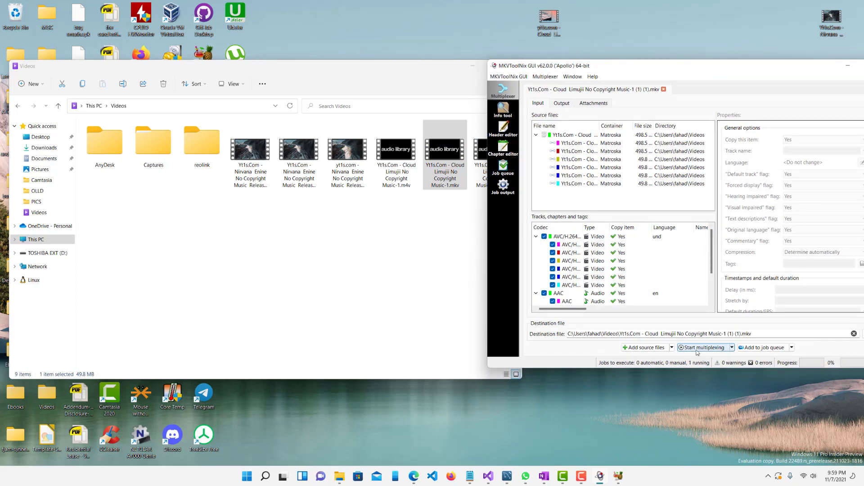
- Locate the new Music-1 (1) (1).mkv output in the Videos folder
{"action": "left_click", "coordinate": [466, 280]}
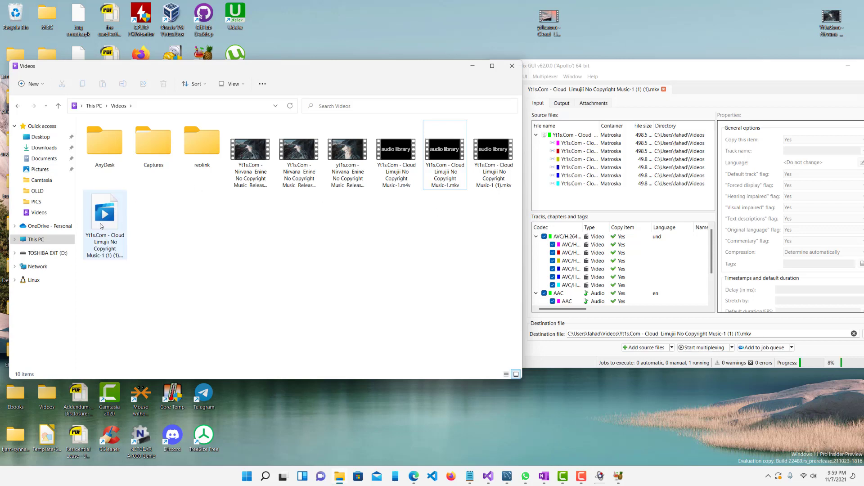
{"action": "left_click_drag", "start_coordinate": [196, 66], "coordinate": [221, 62]}
{"action": "left_click", "coordinate": [129, 216]}
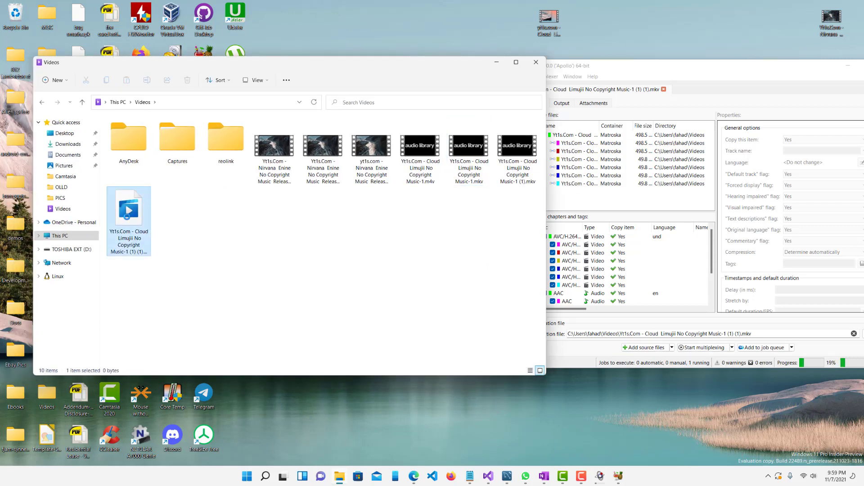
{"action": "right_click", "coordinate": [128, 218]}
{"action": "left_click", "coordinate": [333, 289]}
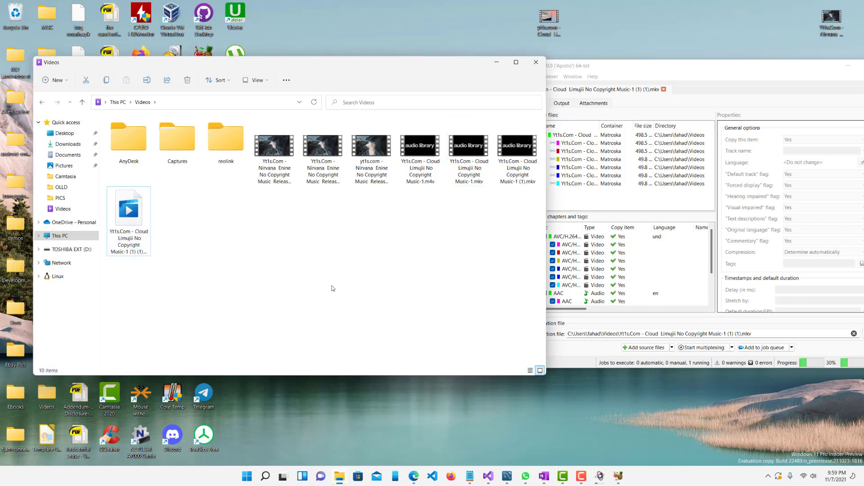
- Watch the multiplexer reach 100%, then select the finished output MKV
{"action": "left_click", "coordinate": [821, 353]}
{"action": "left_click_drag", "start_coordinate": [759, 73], "coordinate": [671, 72]}
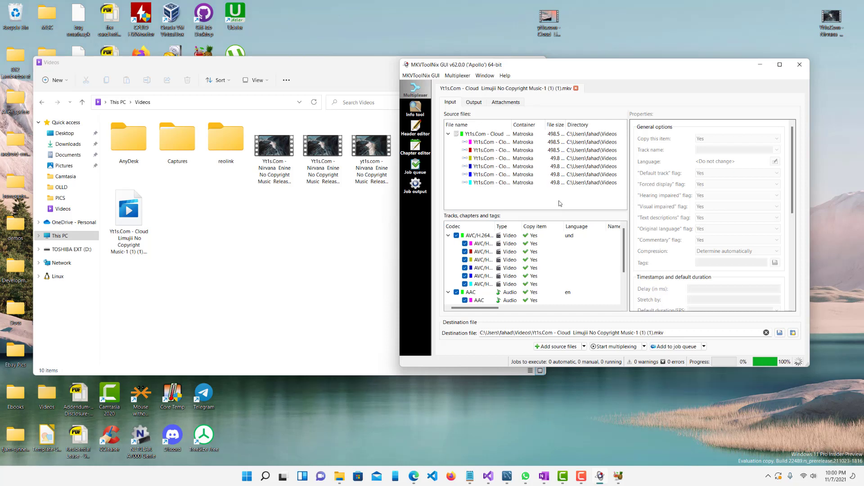
{"action": "left_click", "coordinate": [129, 219]}
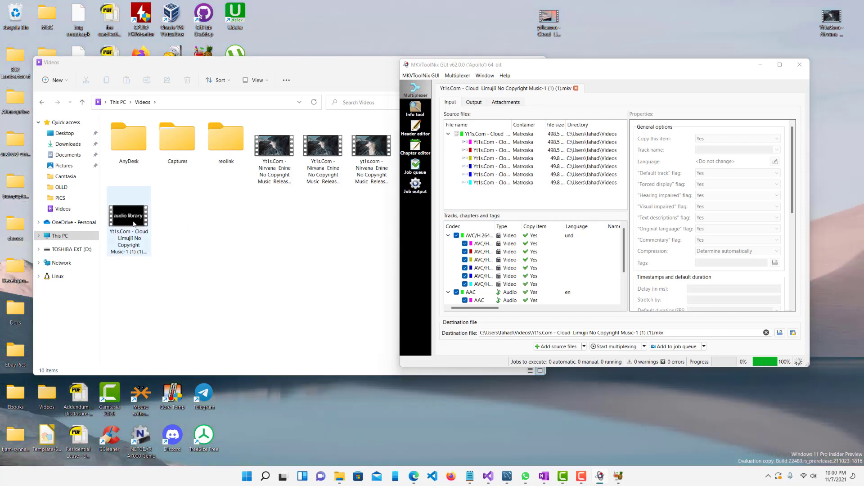
- Confirm the output MKV's length is 10:08:43 in Properties, then play it
{"action": "right_click", "coordinate": [135, 223]}
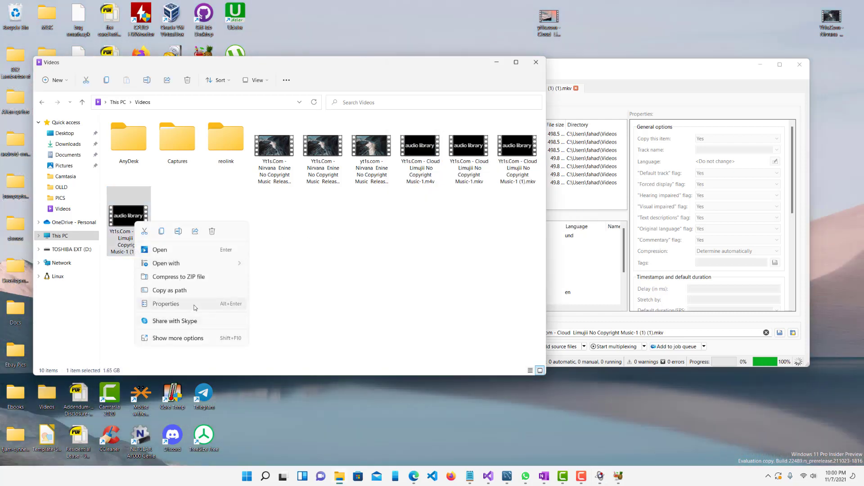
{"action": "left_click", "coordinate": [195, 306]}
{"action": "left_click", "coordinate": [194, 242]}
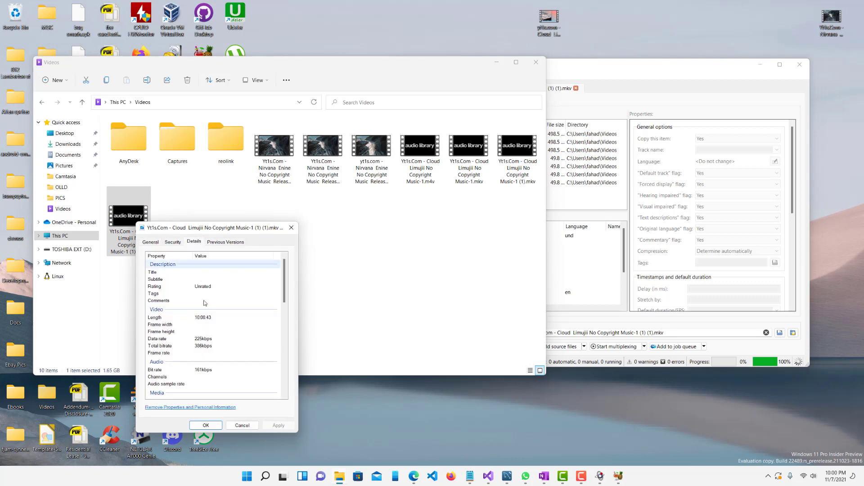
{"action": "left_click", "coordinate": [207, 317]}
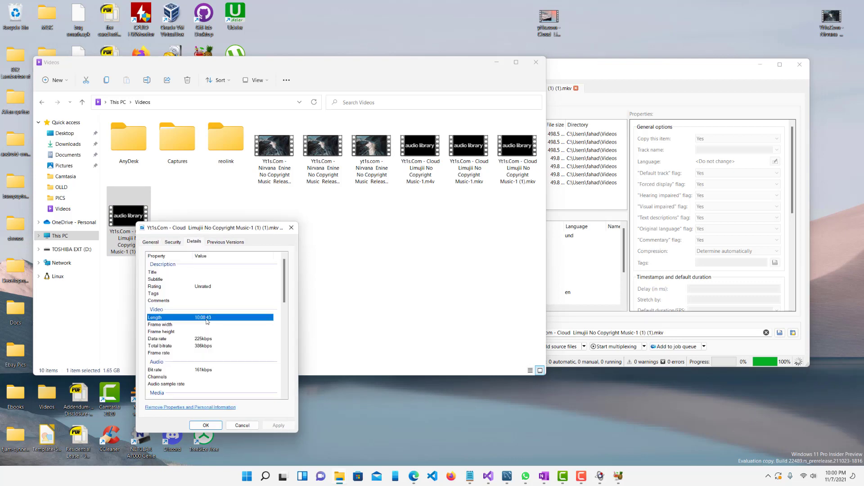
{"action": "left_click", "coordinate": [291, 228]}
{"action": "double_click", "coordinate": [144, 224]}
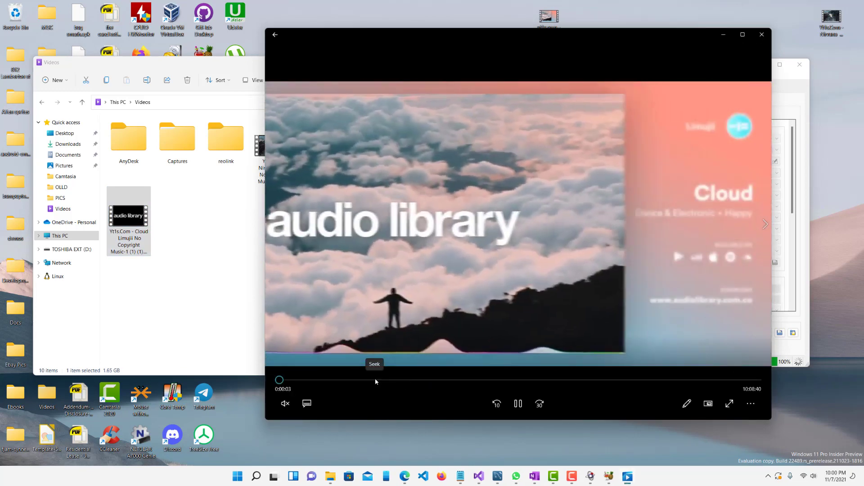
- Spot-check the video by seeking to several points from early to near the end
{"action": "left_click", "coordinate": [630, 380]}
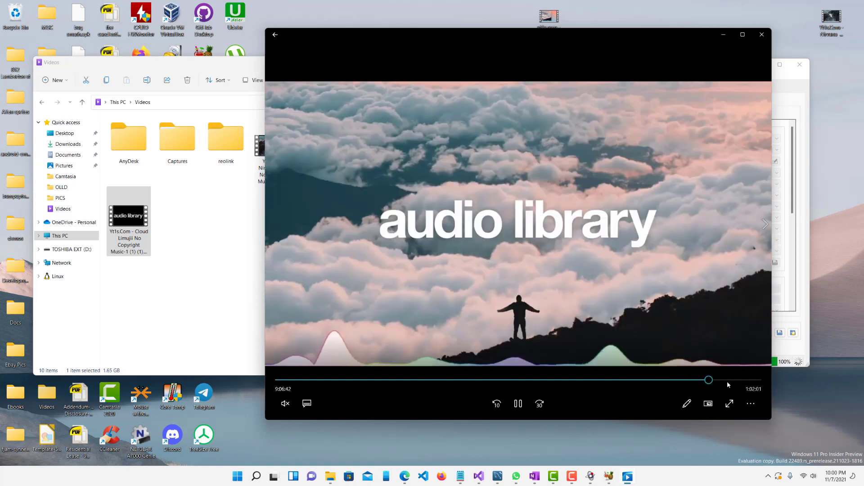
{"action": "left_click", "coordinate": [519, 381]}
{"action": "left_click", "coordinate": [436, 380]}
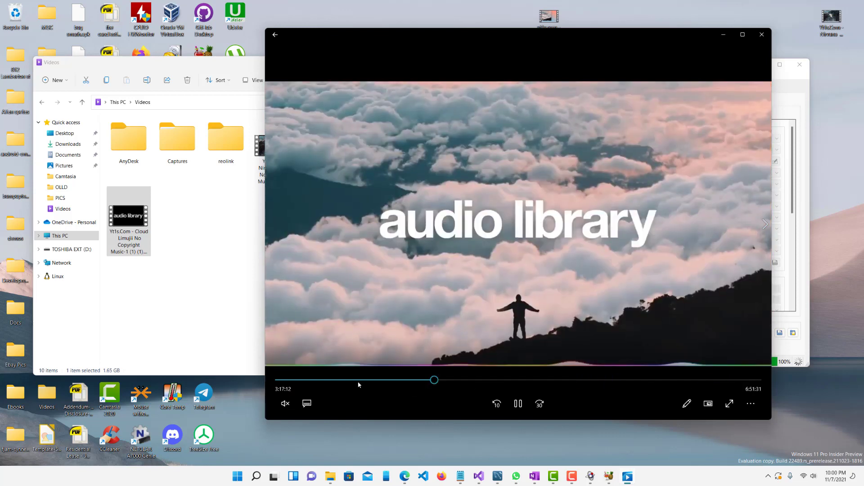
{"action": "left_click", "coordinate": [359, 381]}
{"action": "left_click", "coordinate": [663, 380]}
{"action": "left_click", "coordinate": [720, 379]}
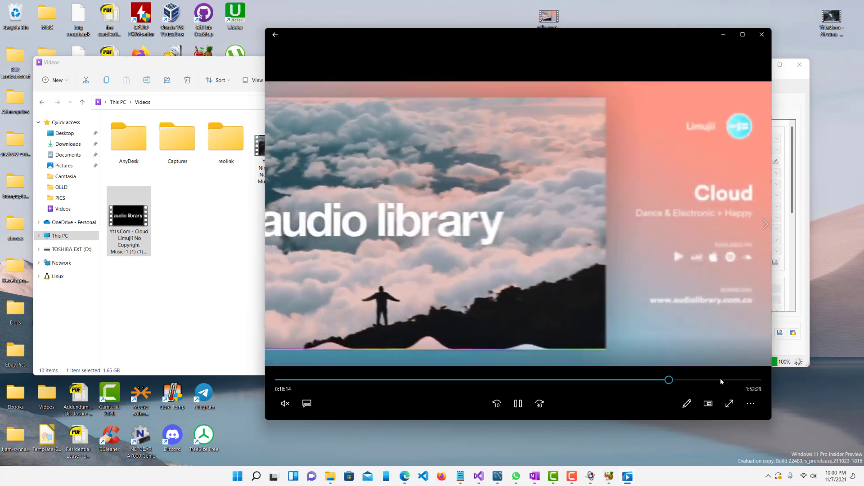
- Unmute at volume 50, seek to about 6:39, pause, and close the player
{"action": "left_click", "coordinate": [285, 403]}
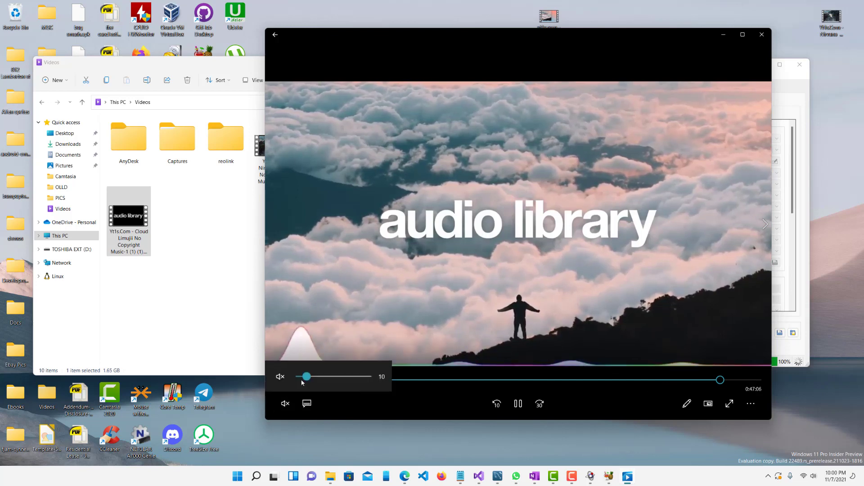
{"action": "left_click", "coordinate": [303, 377]}
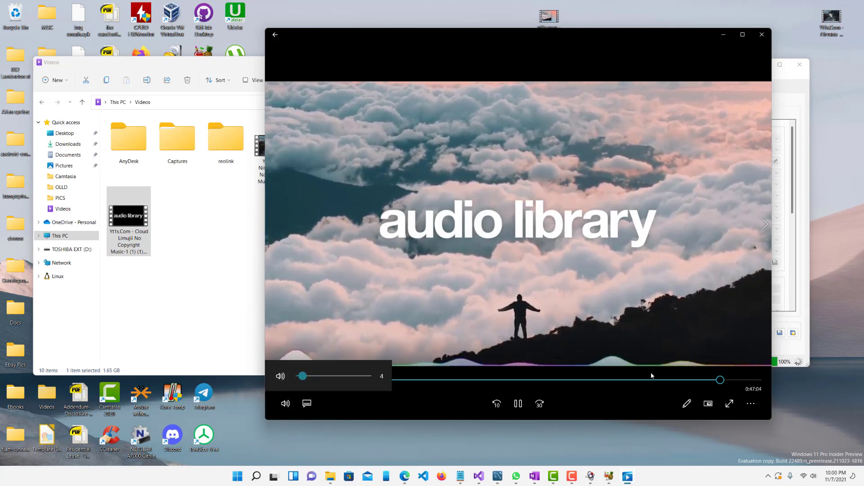
{"action": "left_click", "coordinate": [335, 377]}
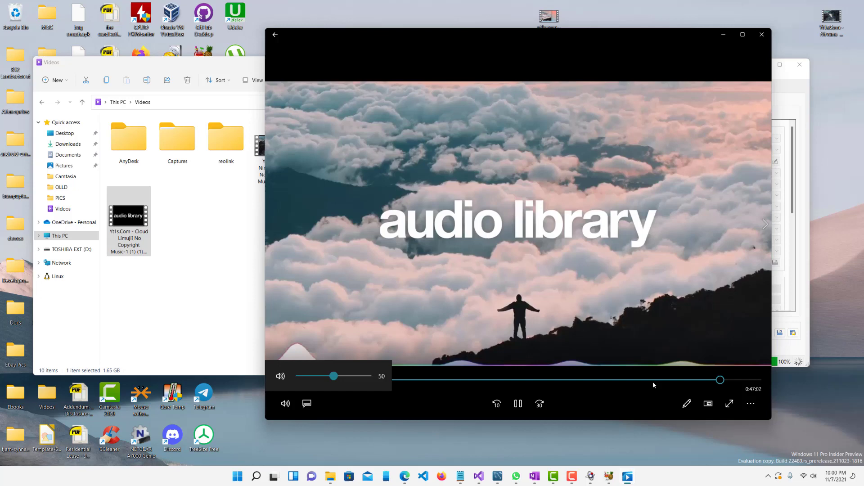
{"action": "left_click", "coordinate": [593, 381]}
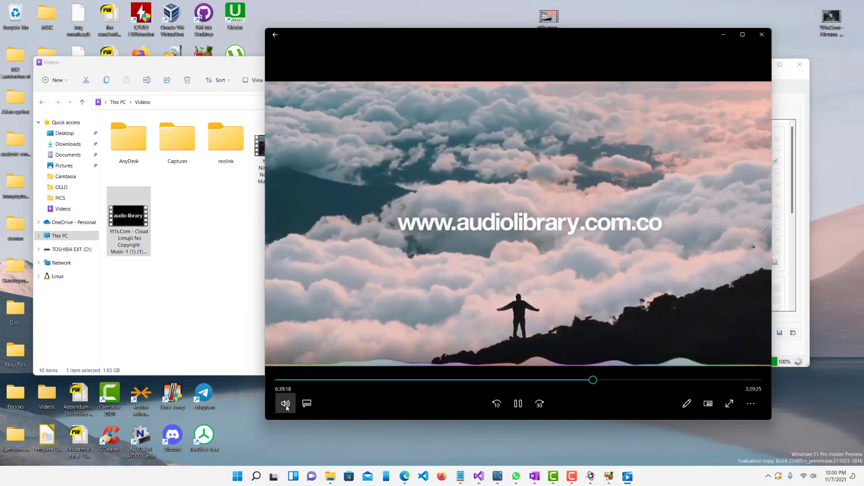
{"action": "left_click", "coordinate": [518, 403]}
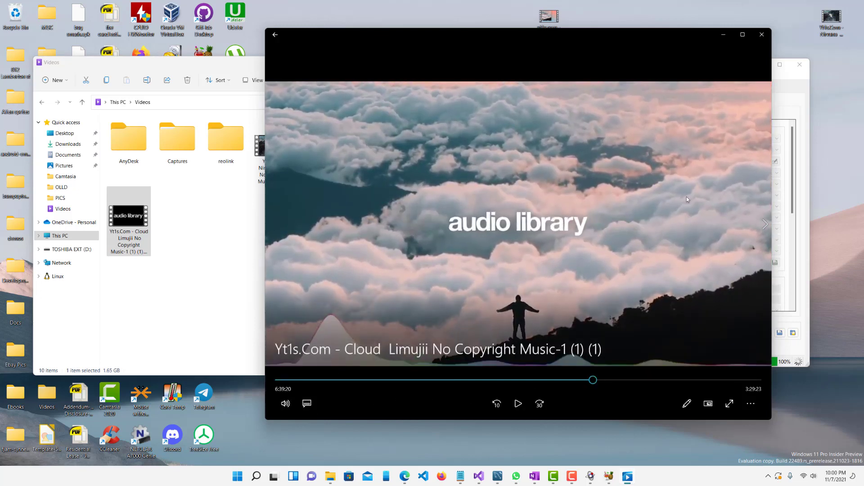
{"action": "left_click", "coordinate": [762, 34]}
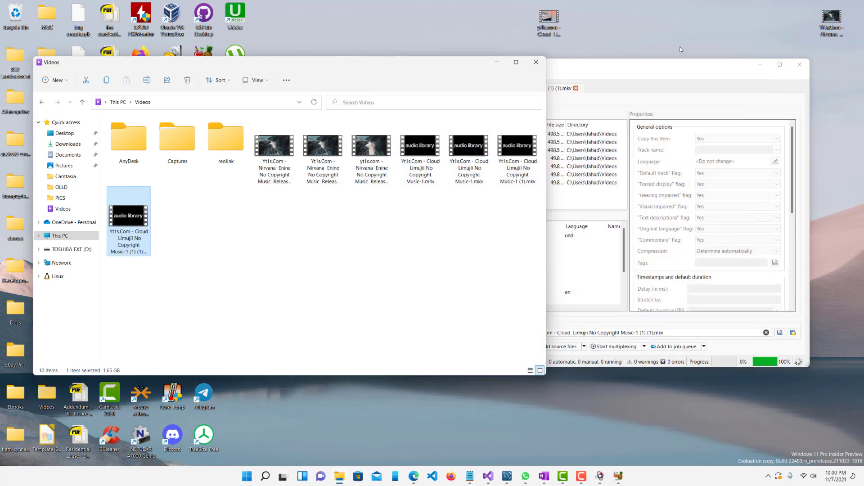
- Bring the MKVToolNix multiplexer window back in front of the Videos folder
{"action": "left_click_drag", "start_coordinate": [590, 67], "coordinate": [601, 77]}
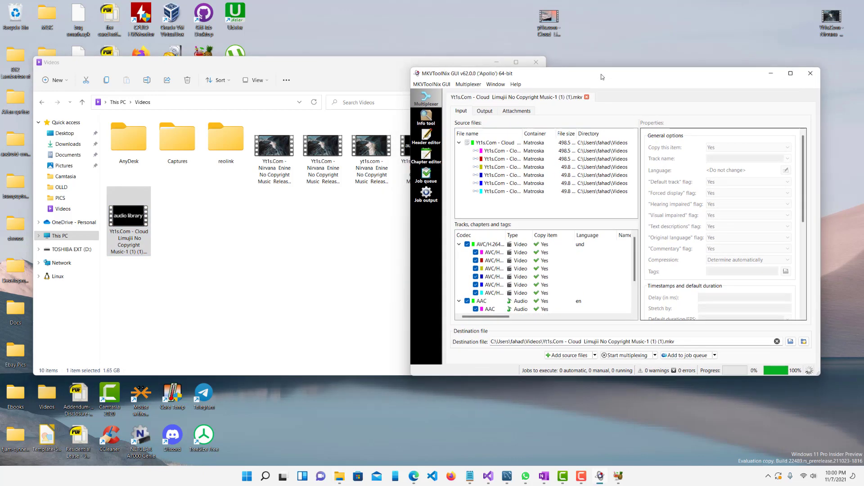